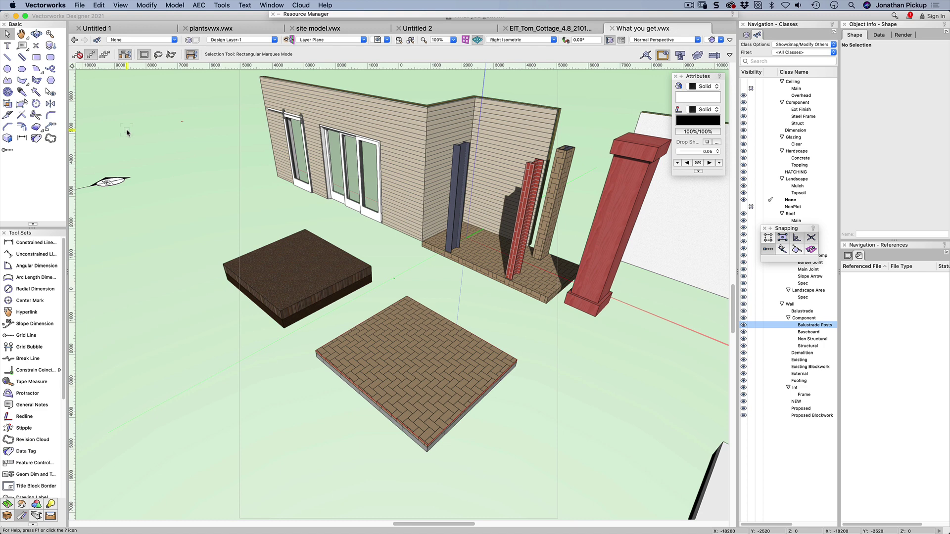
Examine the timber-clad wall and its exposed component layers from above and close up
key(shift+c)
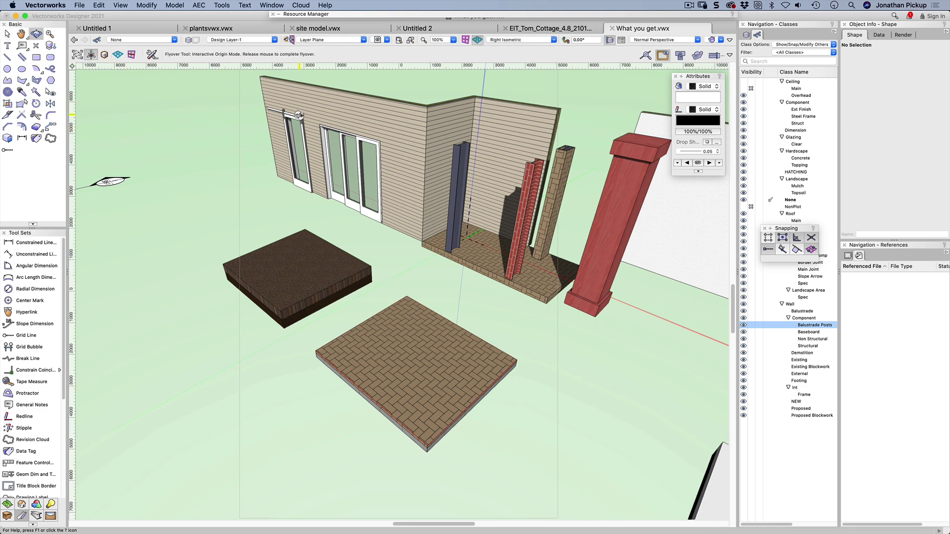
drag(289, 114, 310, 142)
shift+middle_drag(310, 143, 387, 164)
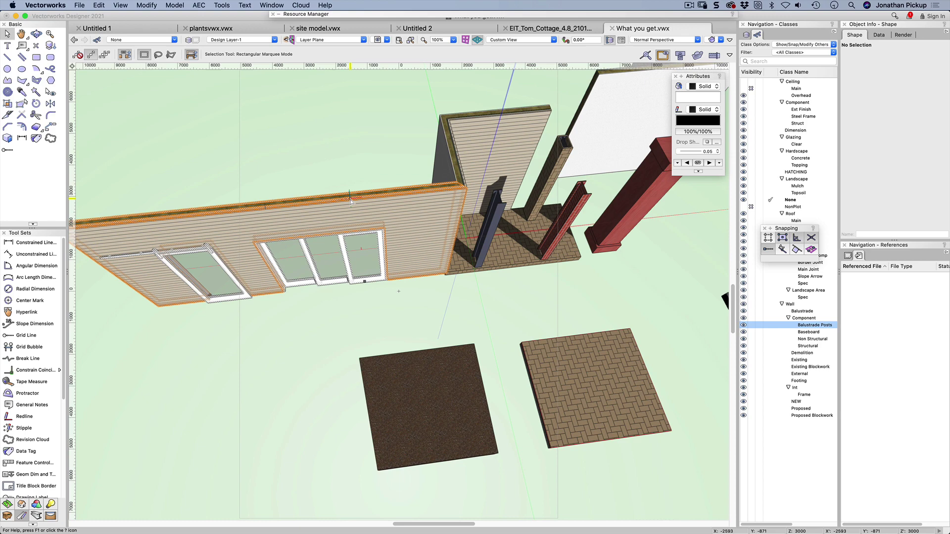
scroll(353, 169, up, 5)
scroll(358, 172, down, 4)
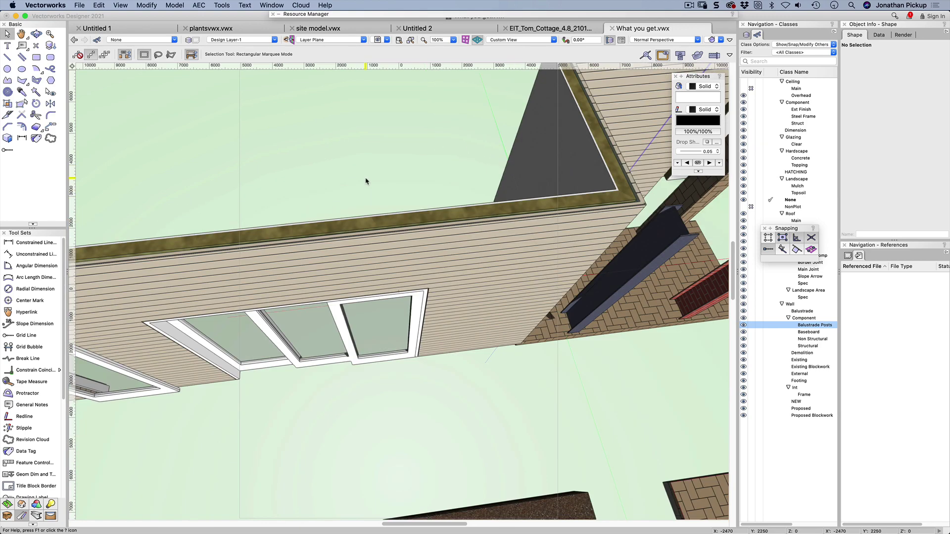
scroll(417, 218, up, 4)
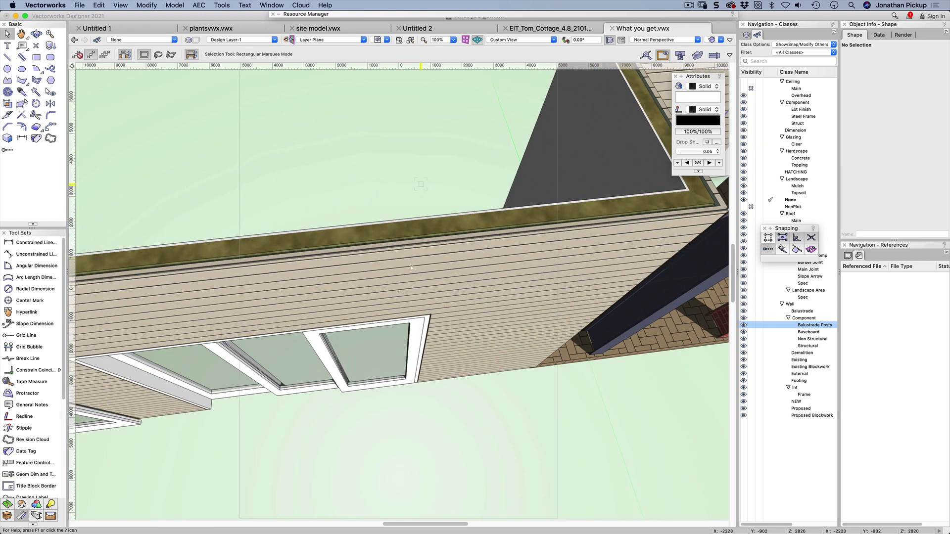
shift+middle_drag(400, 234, 343, 199)
scroll(316, 147, down, 2)
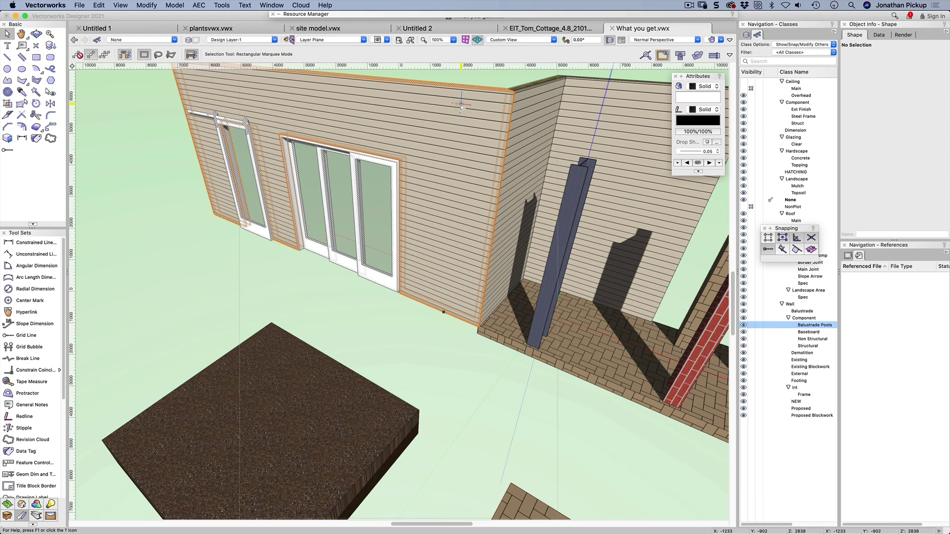
Inspect the properties of the blue steel column, the soil landscape area, the hardscape slab and the brick-textured column in turn
click(570, 214)
ctrl+middle_drag(570, 214, 366, 271)
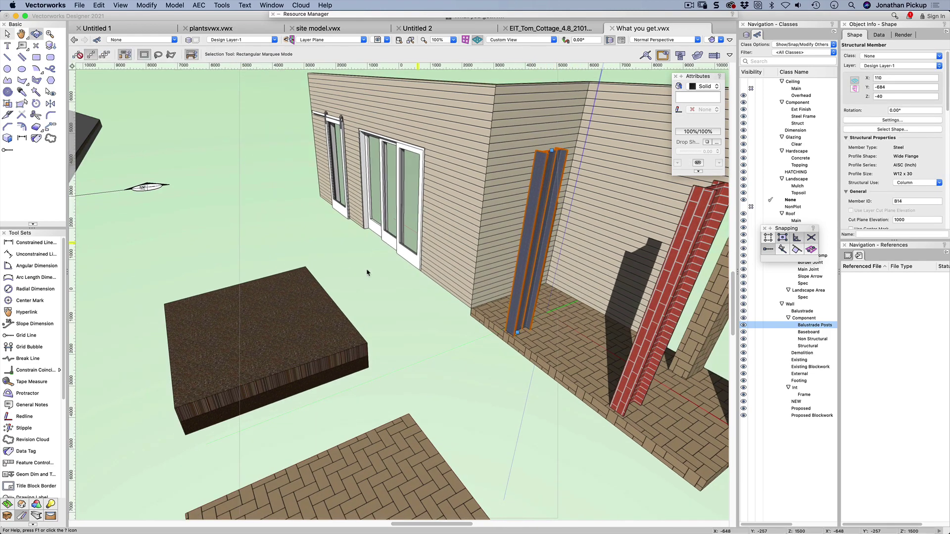
click(193, 383)
click(193, 383)
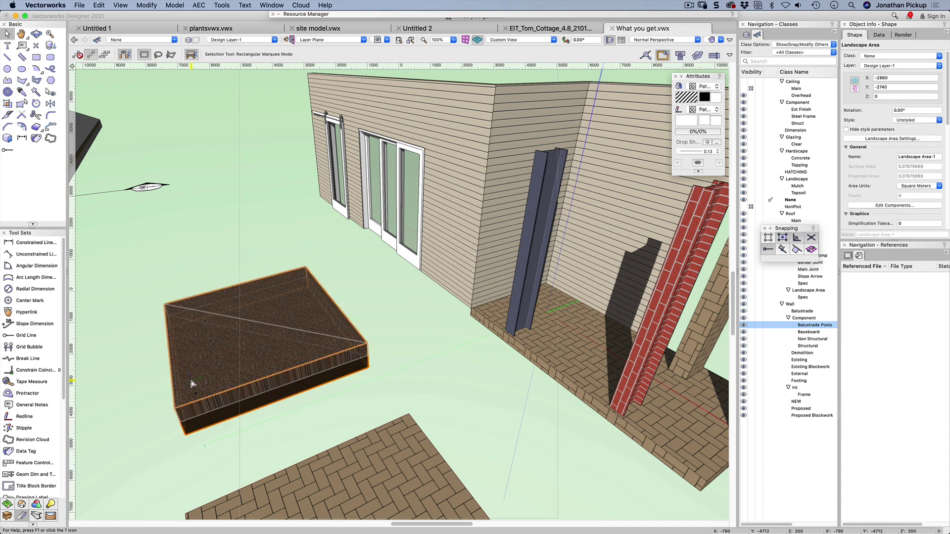
click(399, 495)
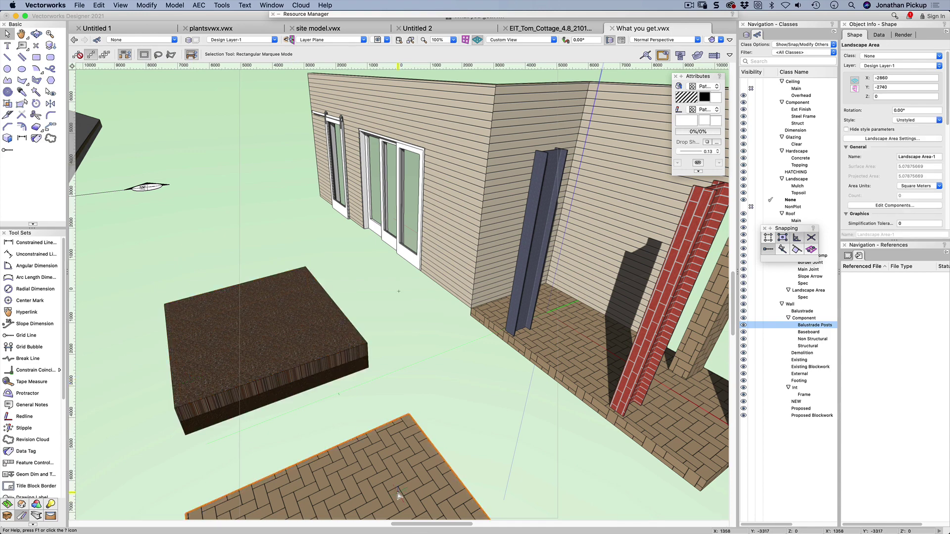
middle_drag(388, 438, 305, 461)
scroll(305, 462, down, 2)
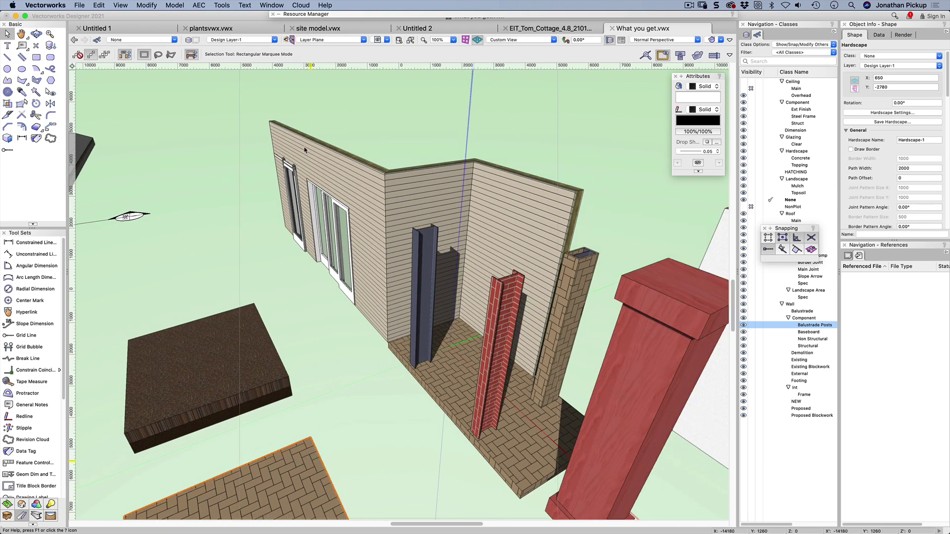
click(414, 240)
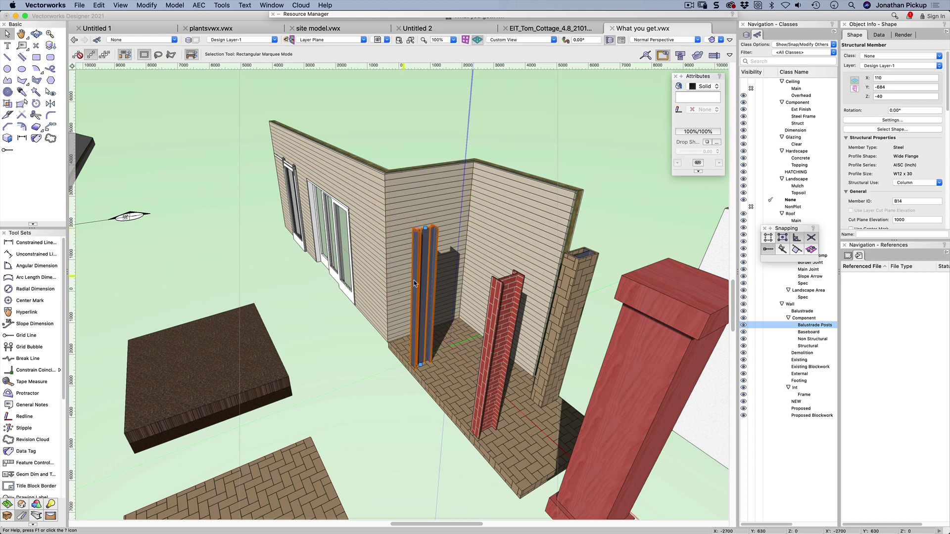
click(496, 324)
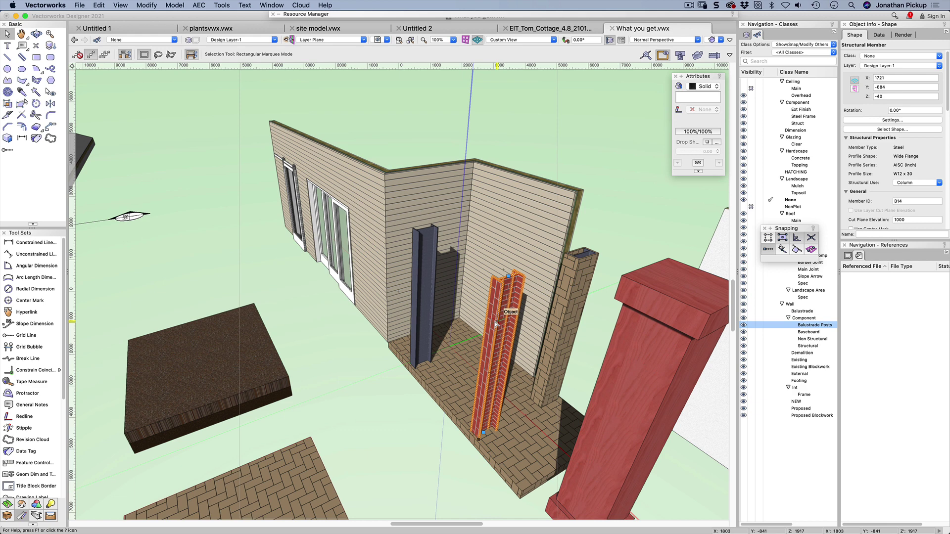
Review the blue column's steel shape settings and browse the library materials available for it, including Metal Corrugated MT
click(428, 258)
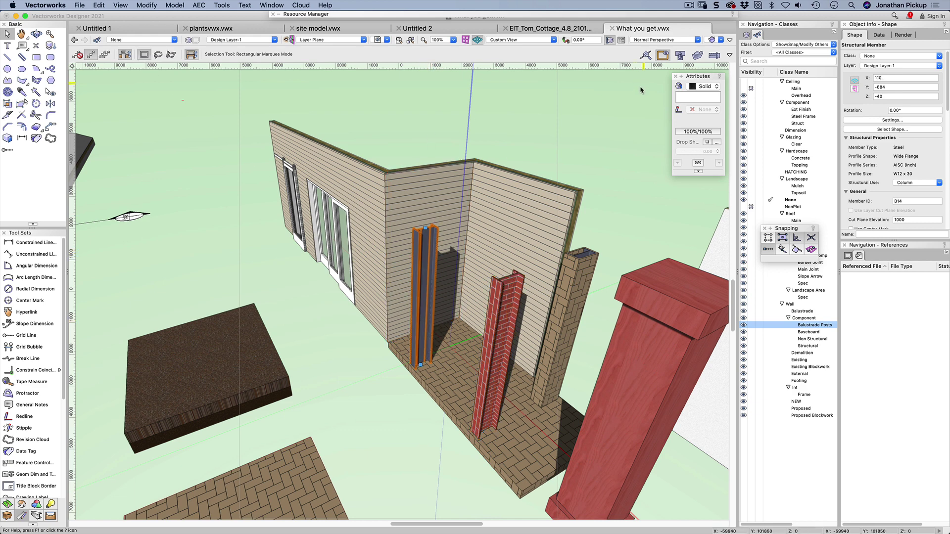
click(866, 129)
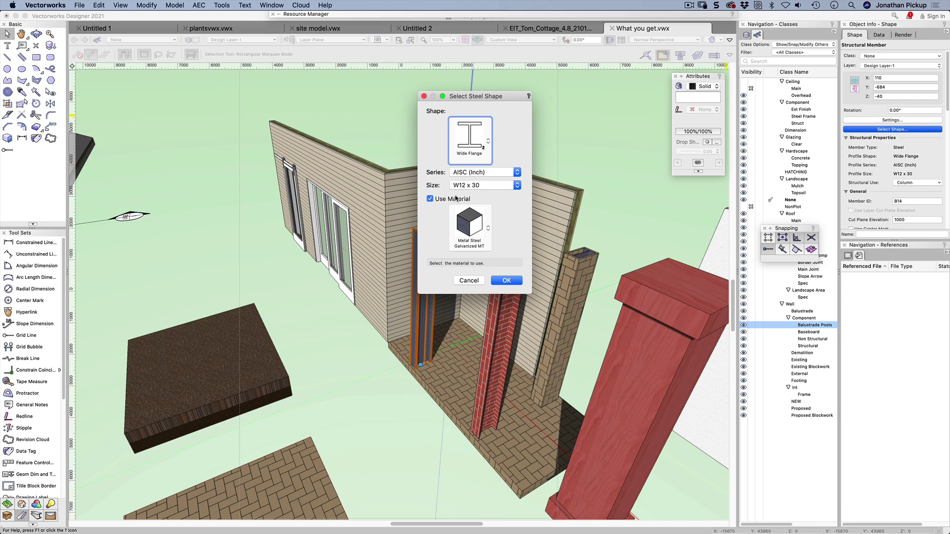
drag(501, 96, 564, 73)
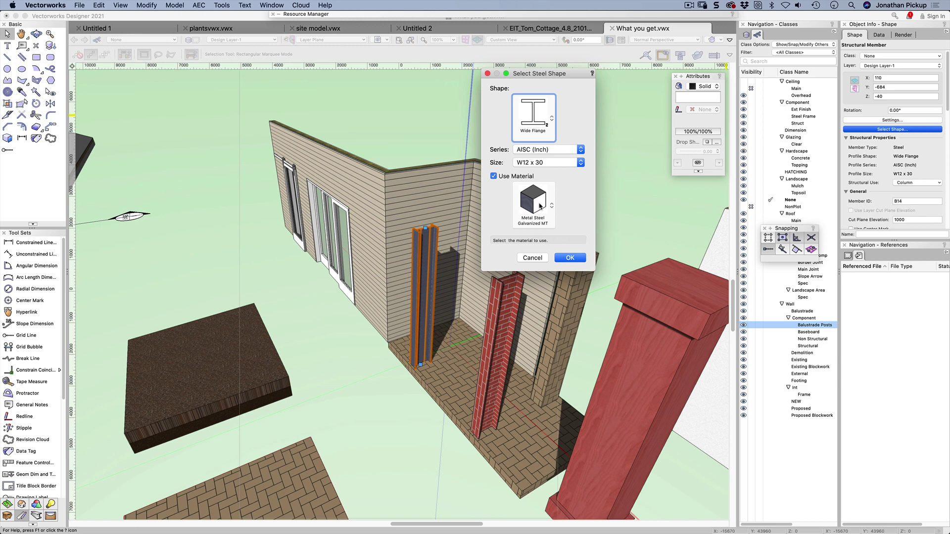
click(541, 201)
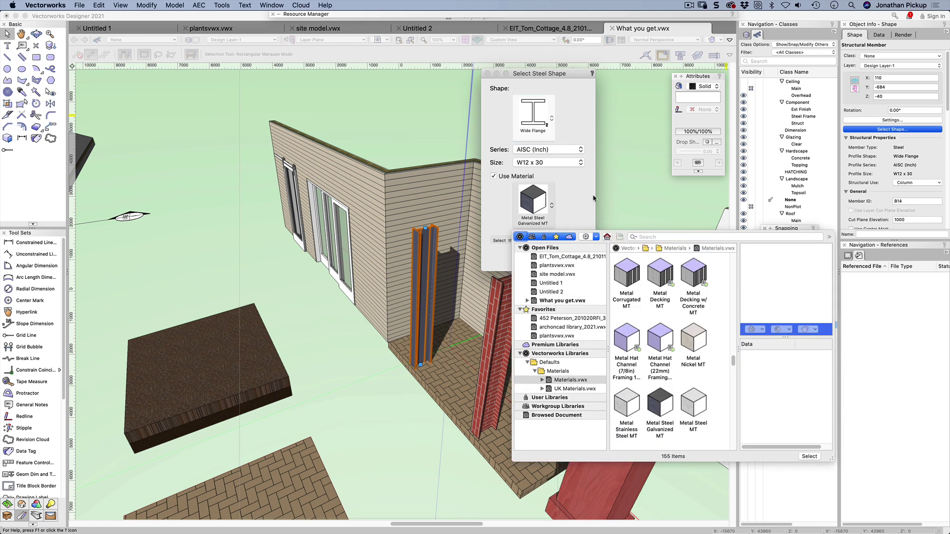
click(626, 277)
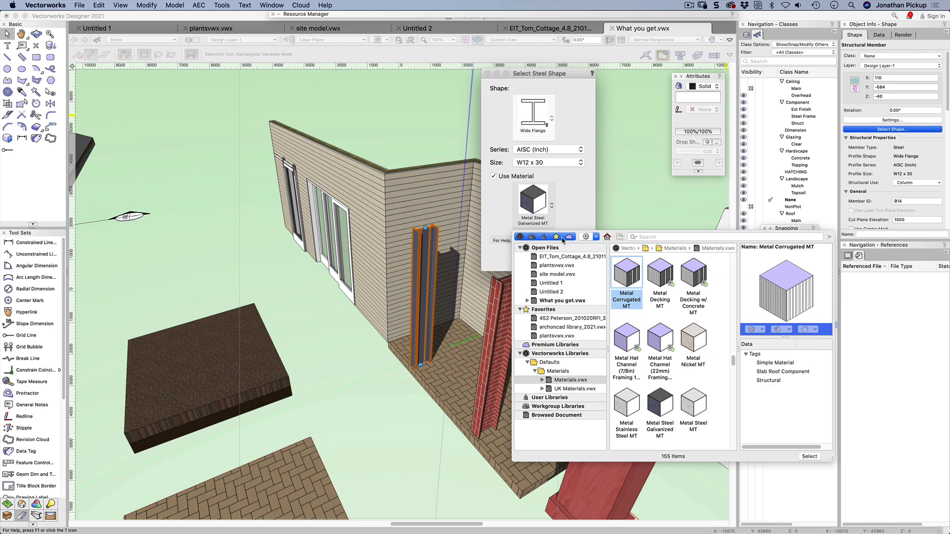
click(563, 219)
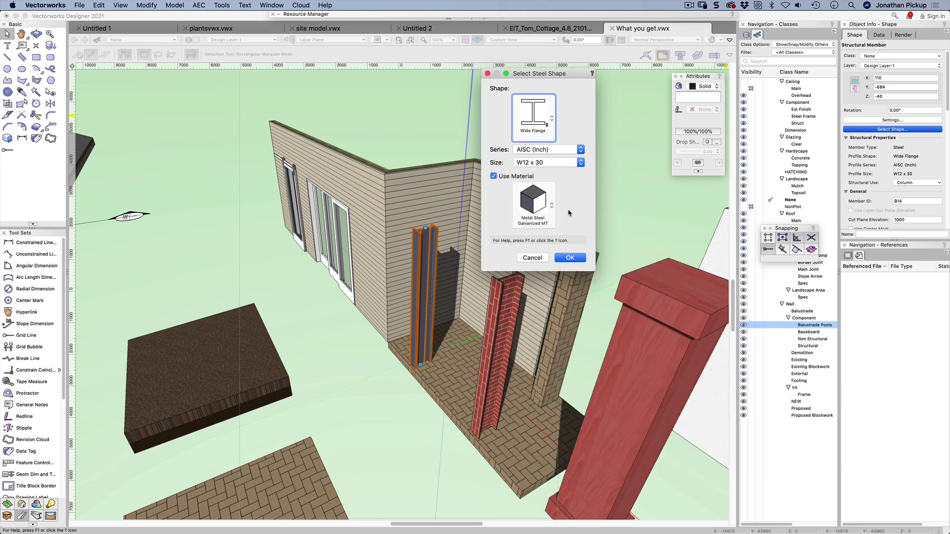
click(568, 258)
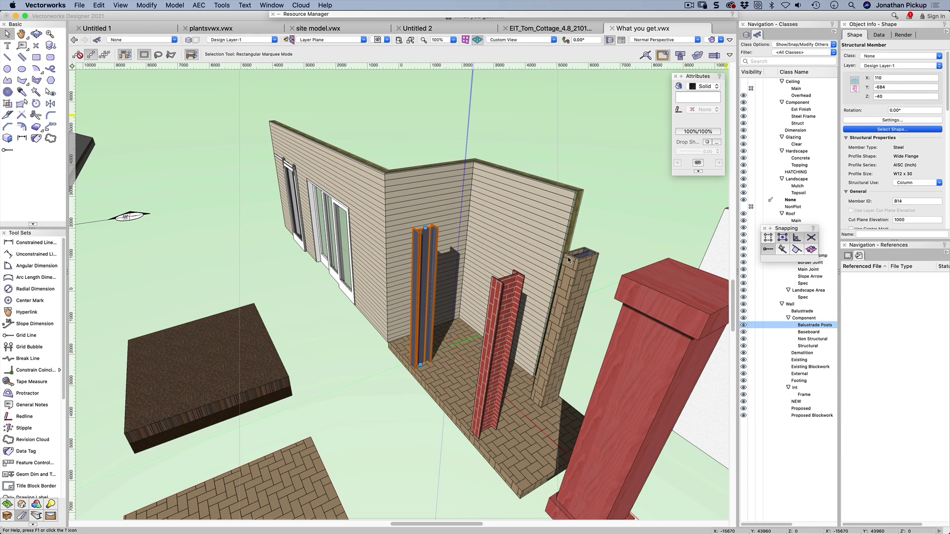
Assign the Metal Steel Galvanized MT material to the brick-textured steel column, finding it with the recent search "galv"
click(507, 286)
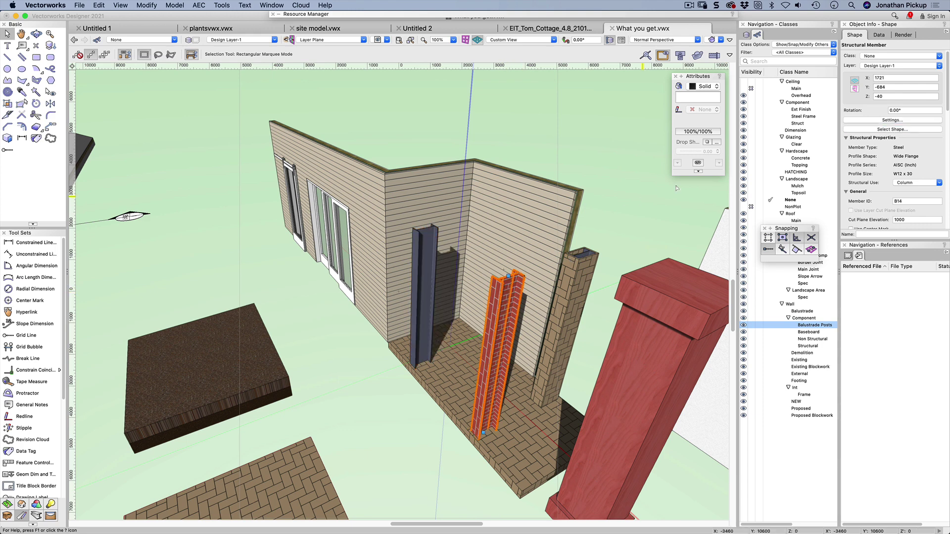
click(892, 129)
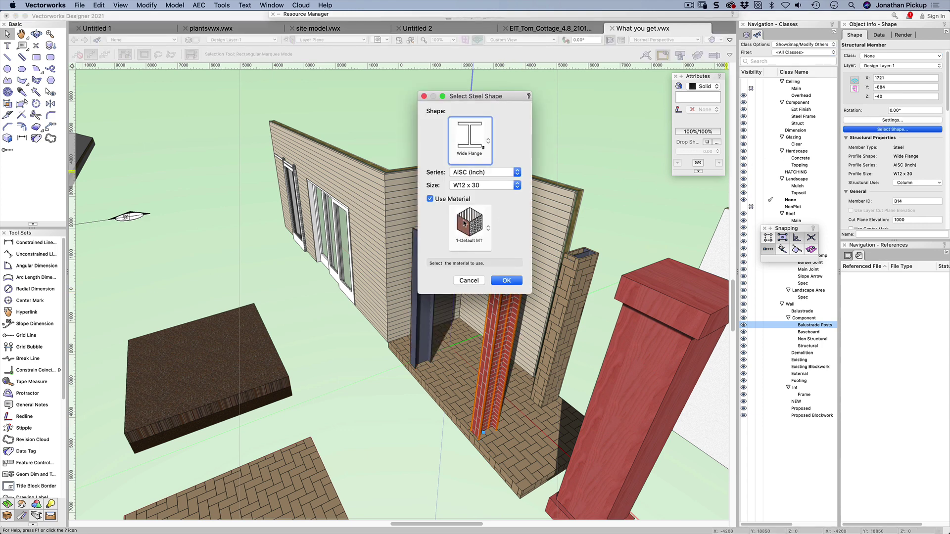
click(471, 222)
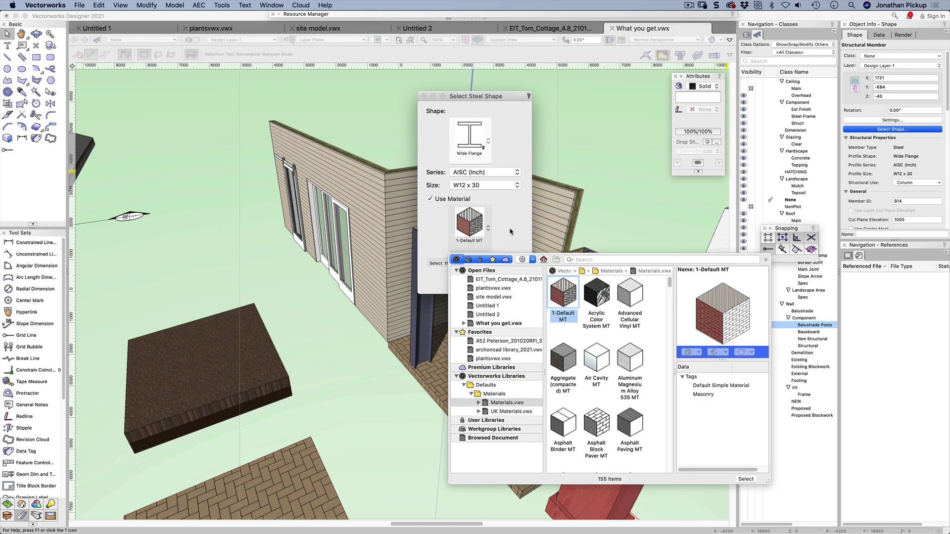
click(602, 259)
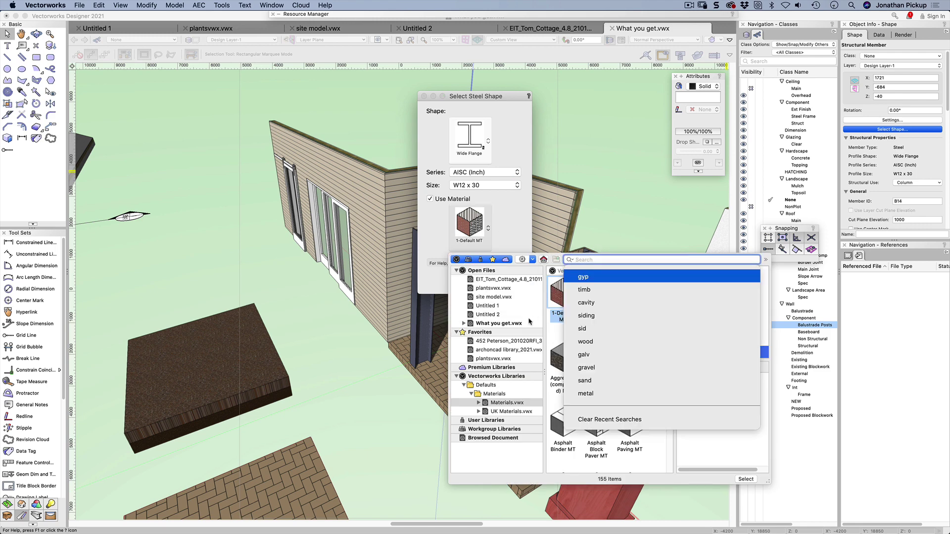
click(586, 355)
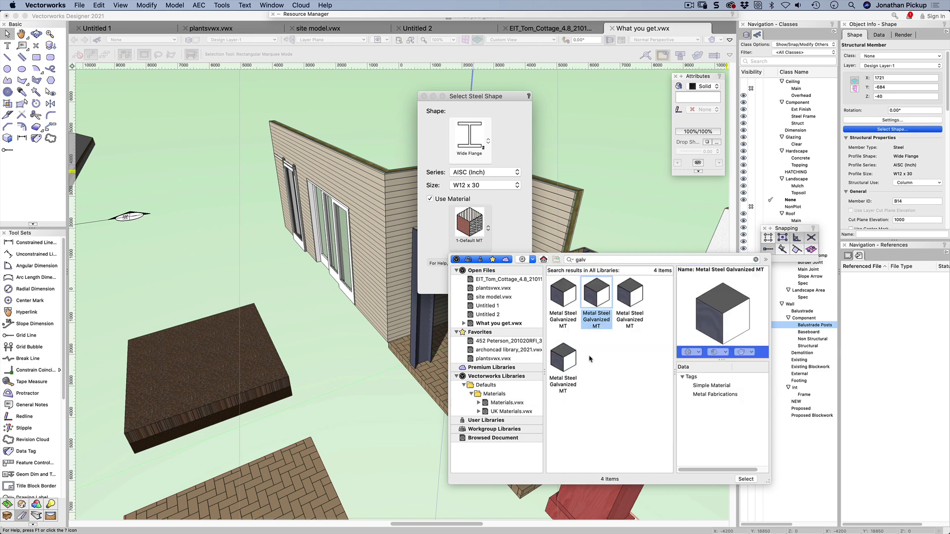
click(562, 299)
double_click(564, 299)
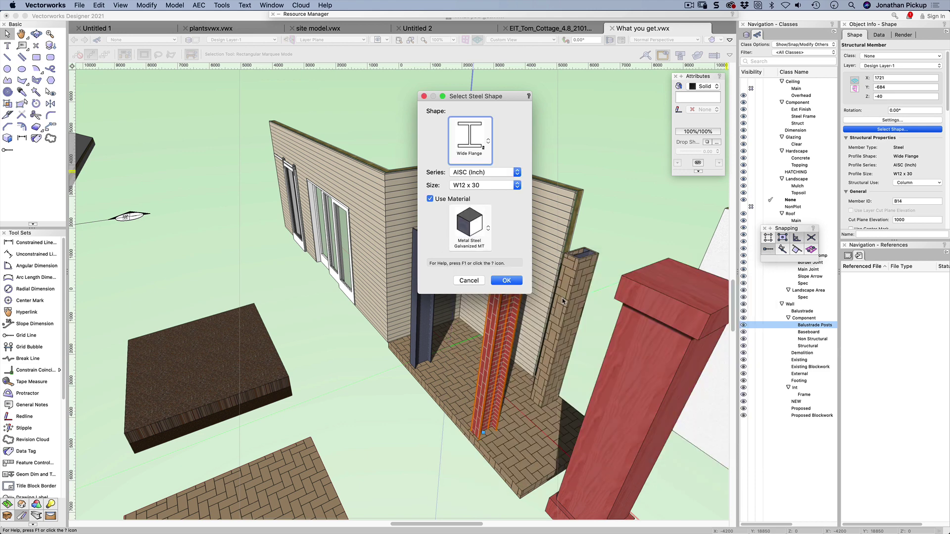
click(509, 277)
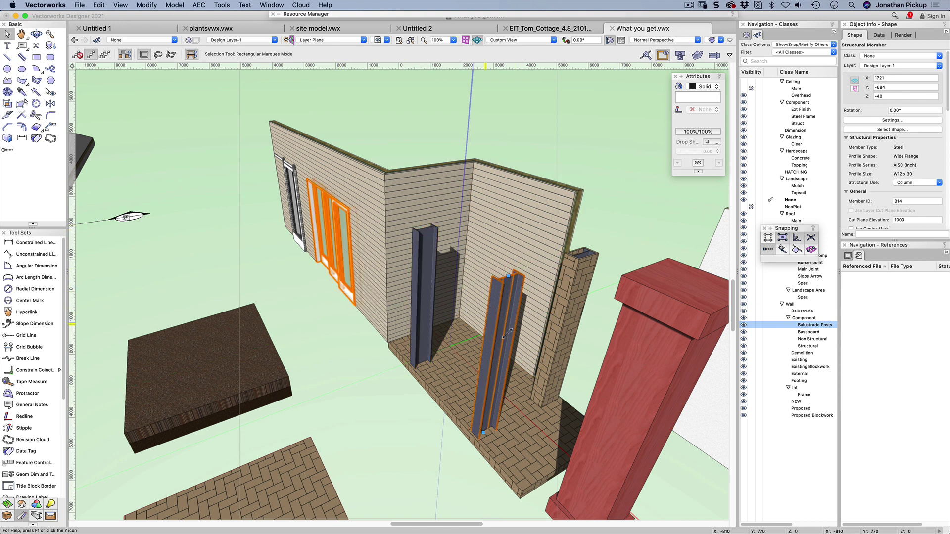
click(585, 137)
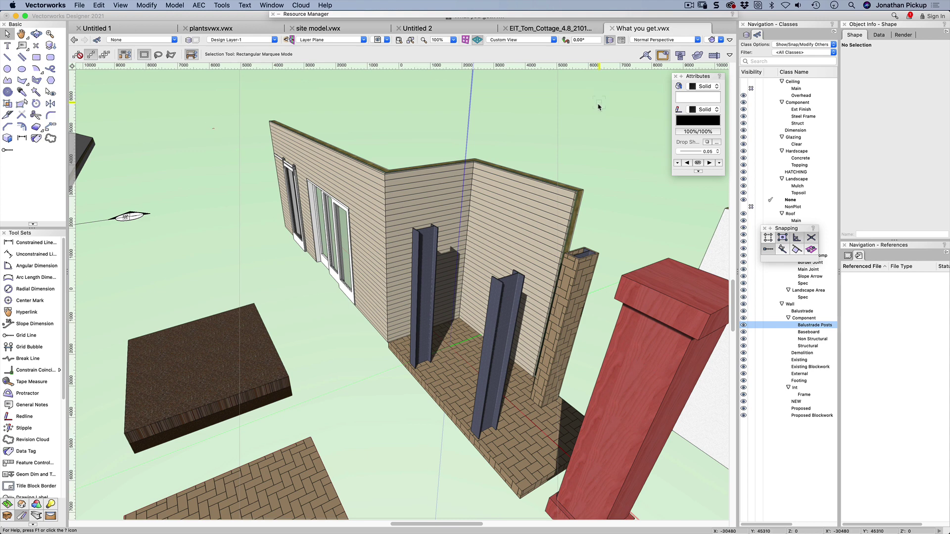
Open the Resource Manager and show only the Materials resources of What you get.vwx
click(530, 14)
click(523, 24)
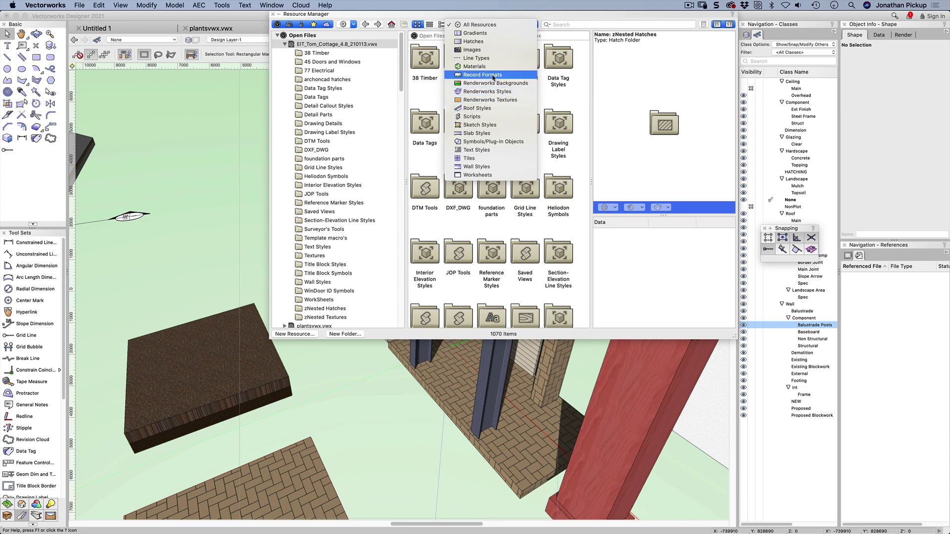
click(473, 67)
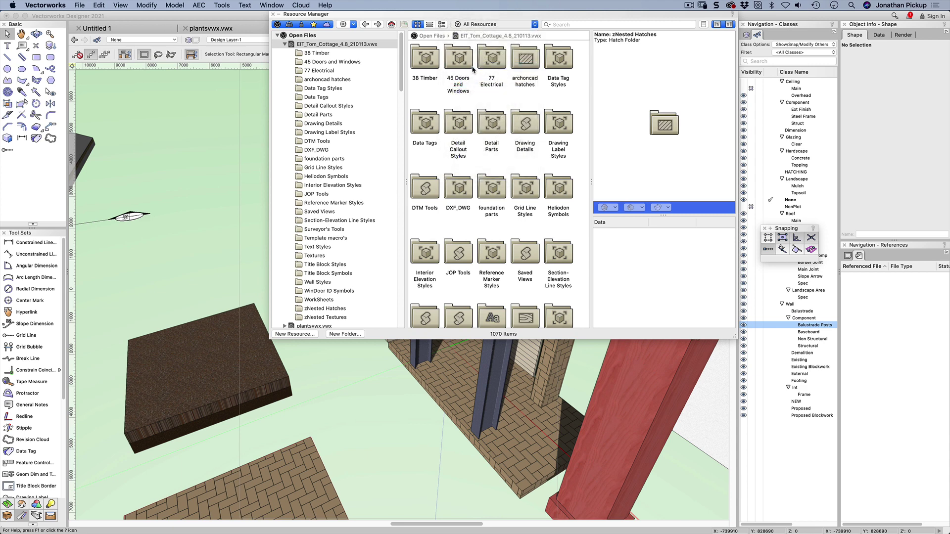
click(321, 88)
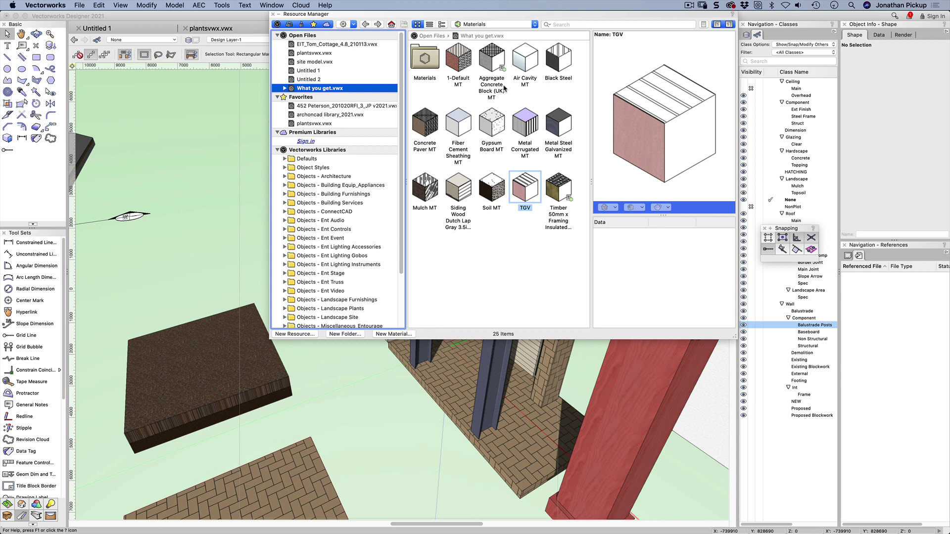
Open the Metal Steel Galvanized MT material for editing and review its name, description and appearance attributes
click(561, 122)
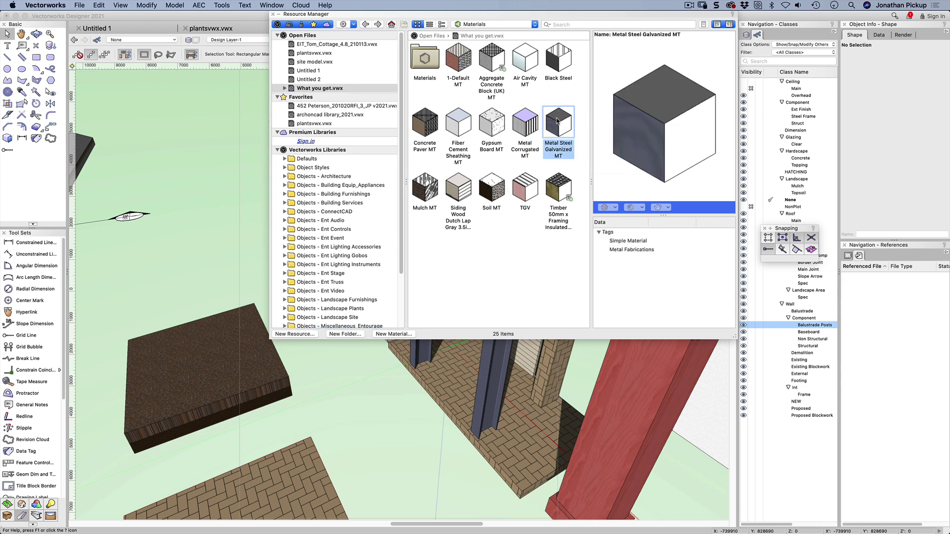
right_click(561, 122)
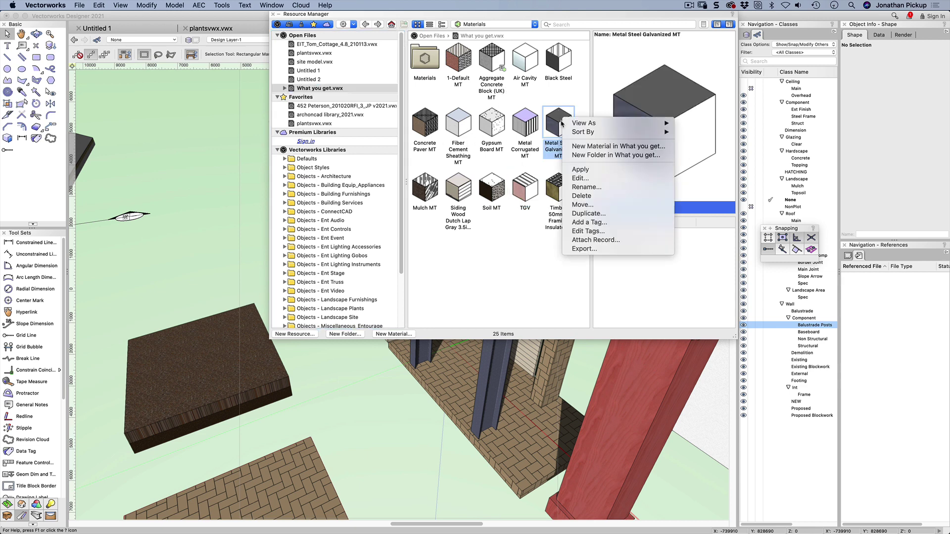
click(577, 179)
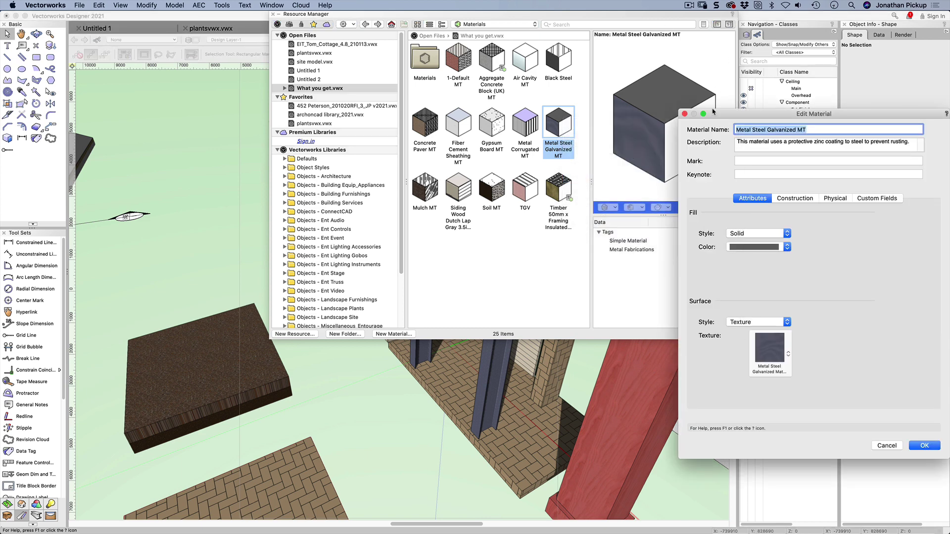
drag(712, 114, 528, 83)
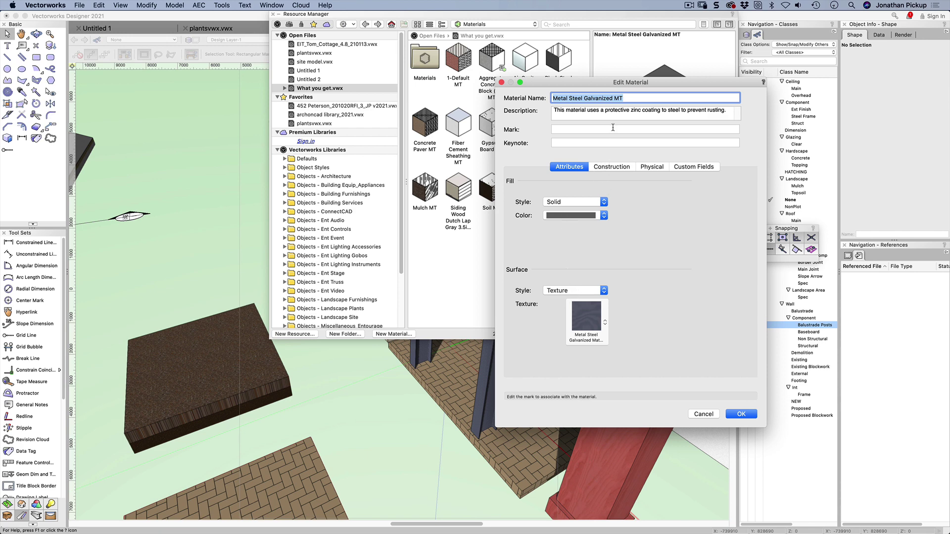
click(631, 98)
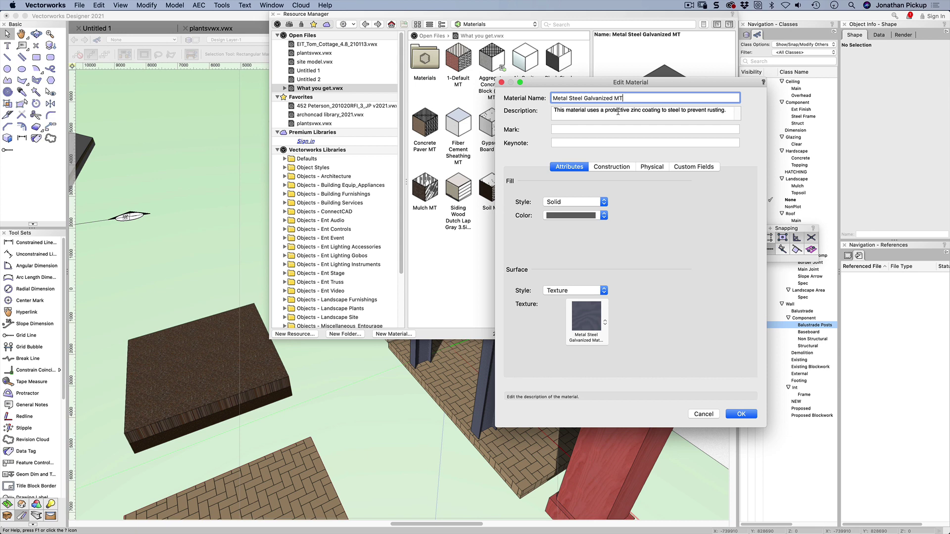
click(618, 110)
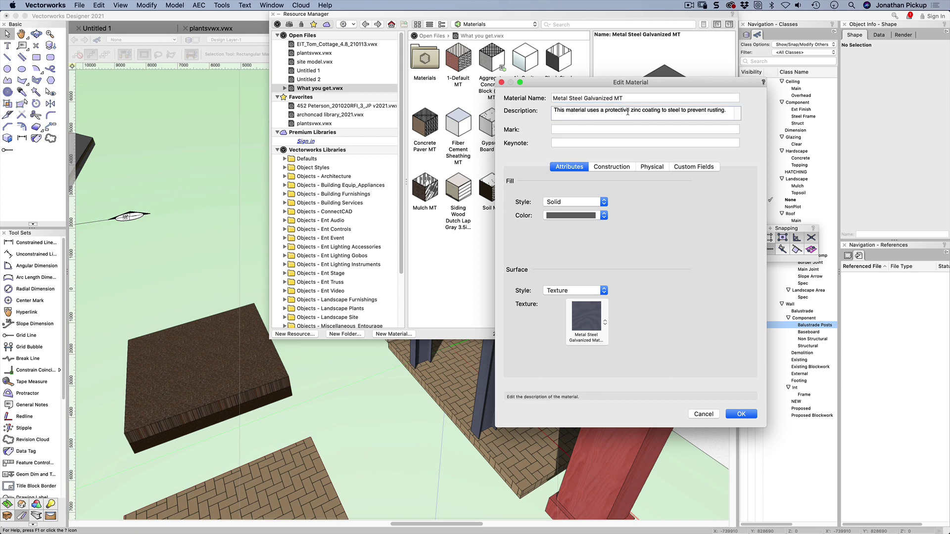
Enter RedSteel as the manufacturer in the construction data of the Metal Steel Galvanized MT material
click(612, 168)
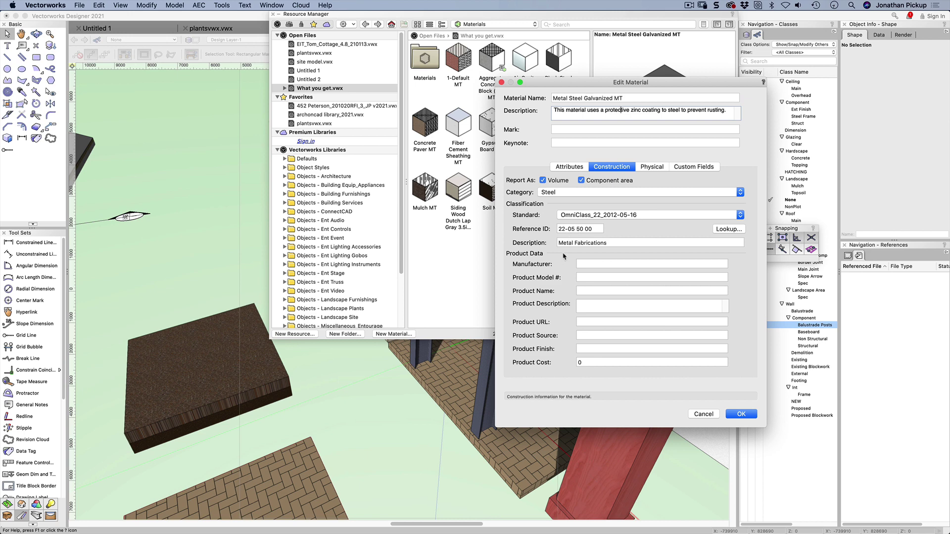
click(584, 263)
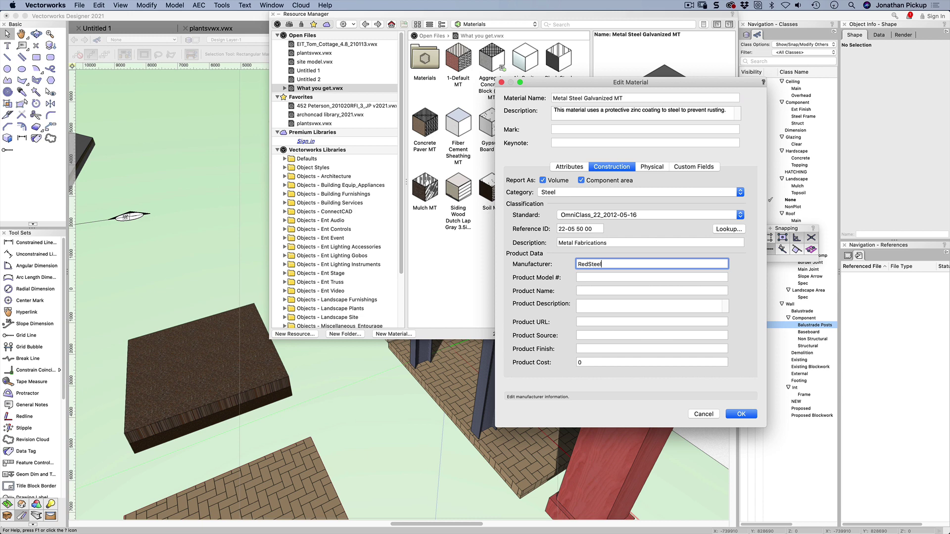
drag(547, 83, 573, 102)
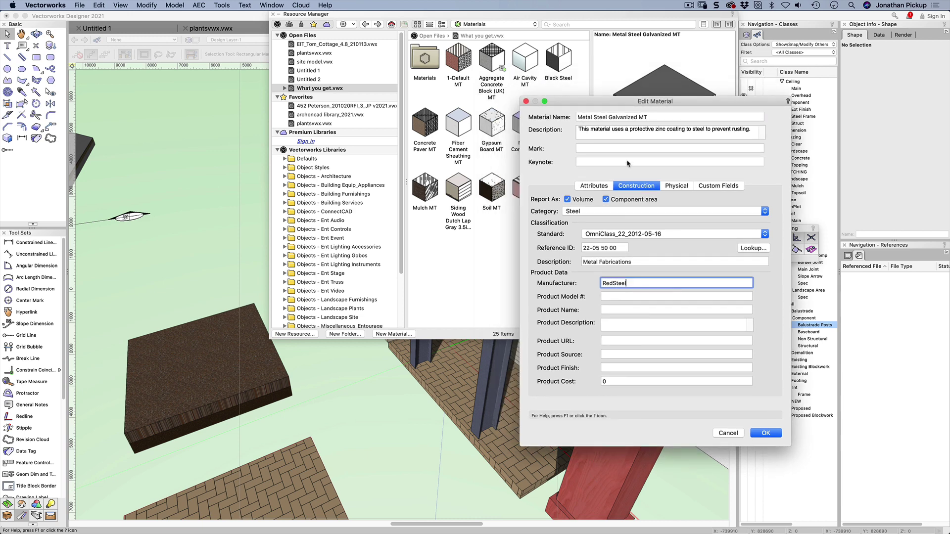
Review the galvanized steel material's physical properties, custom fields and construction data, and accept the material edits
click(675, 186)
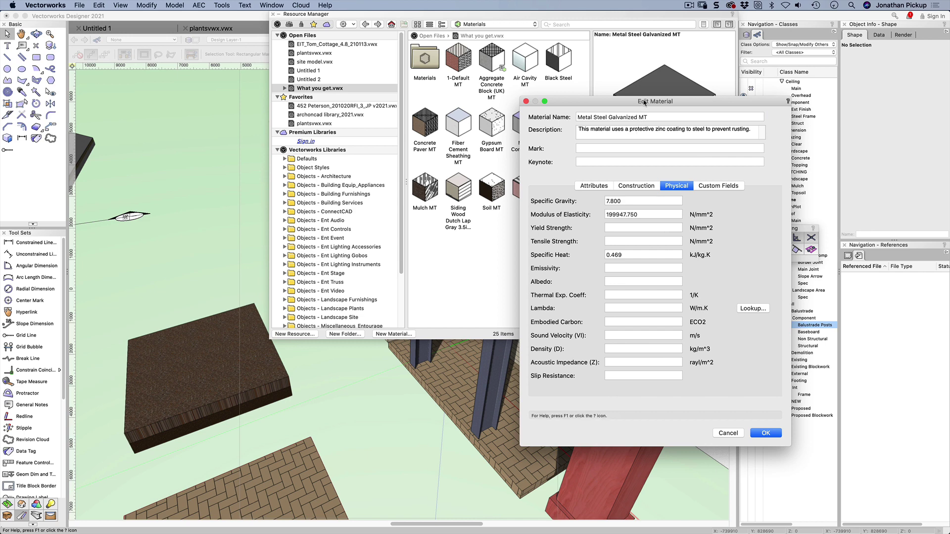
drag(653, 101, 622, 83)
click(590, 184)
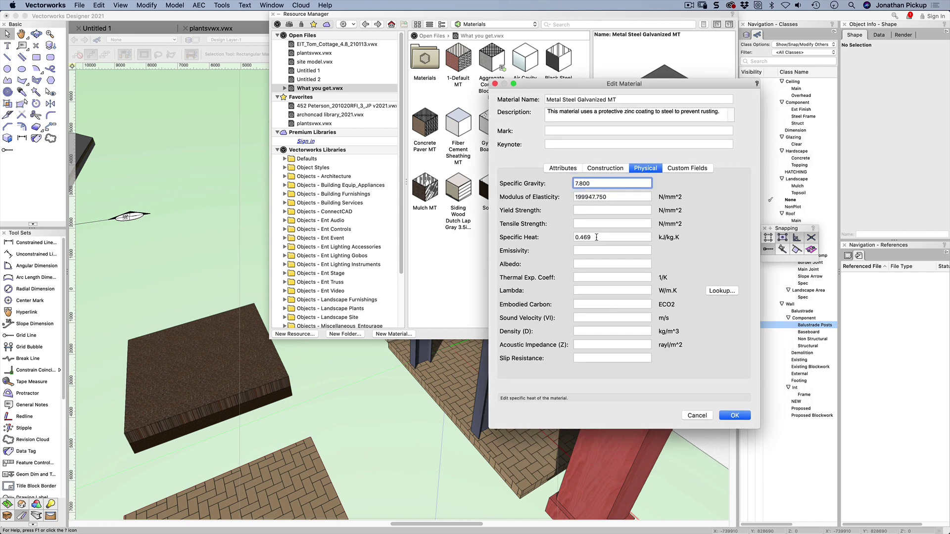
click(597, 237)
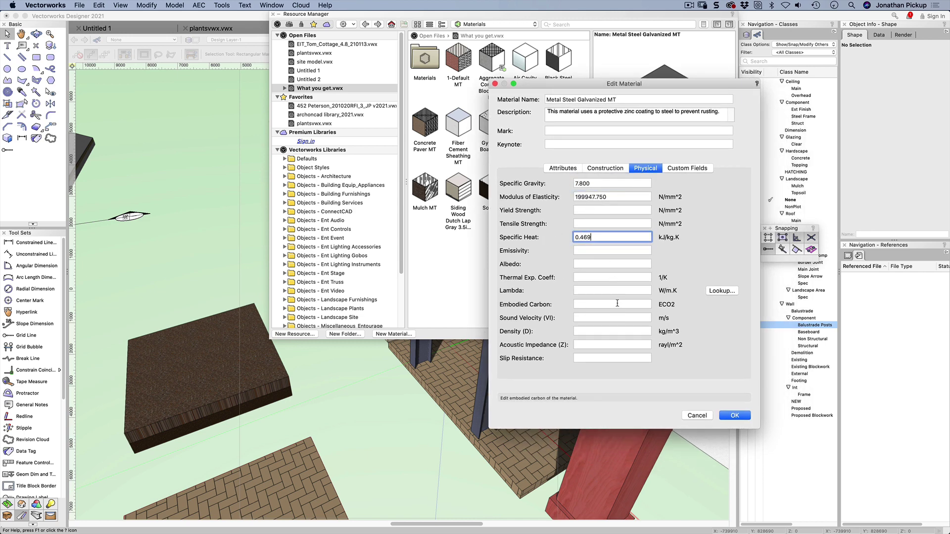
click(605, 332)
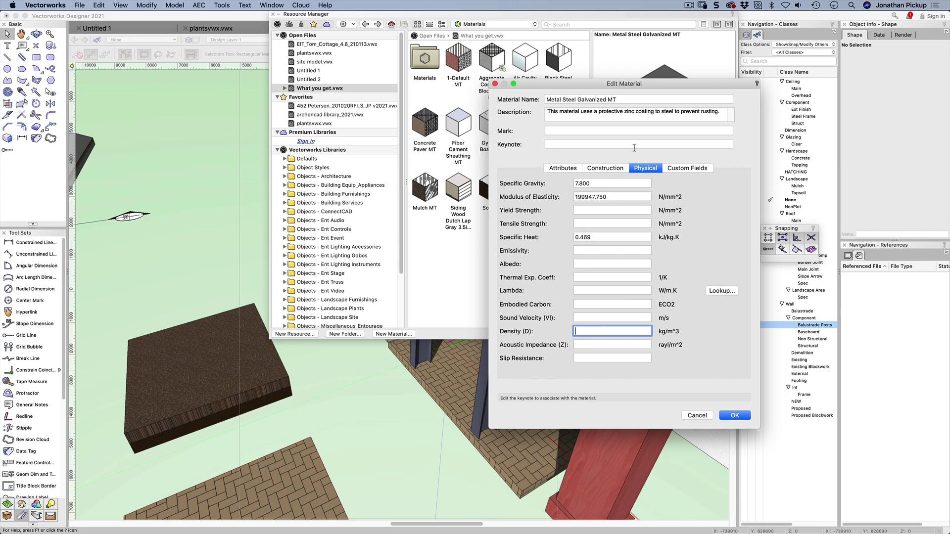
click(692, 169)
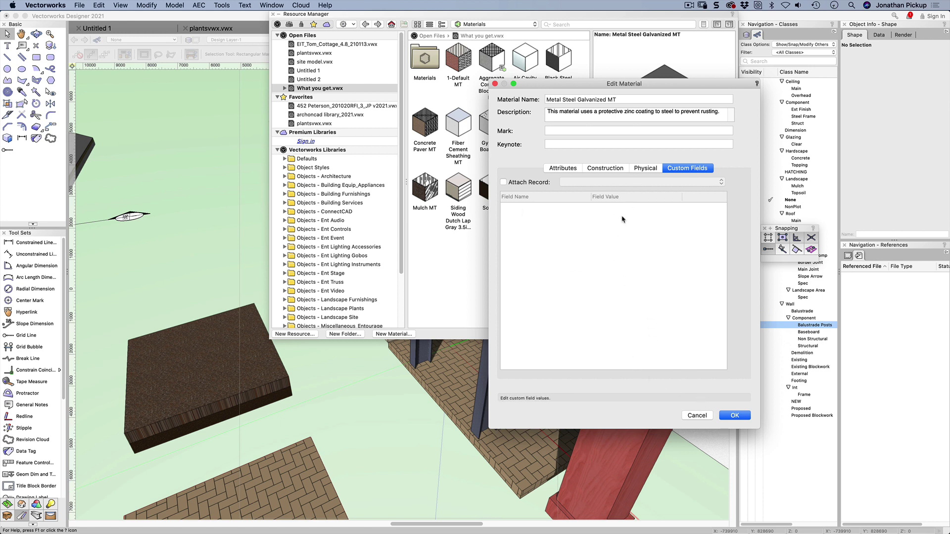
click(644, 168)
click(604, 169)
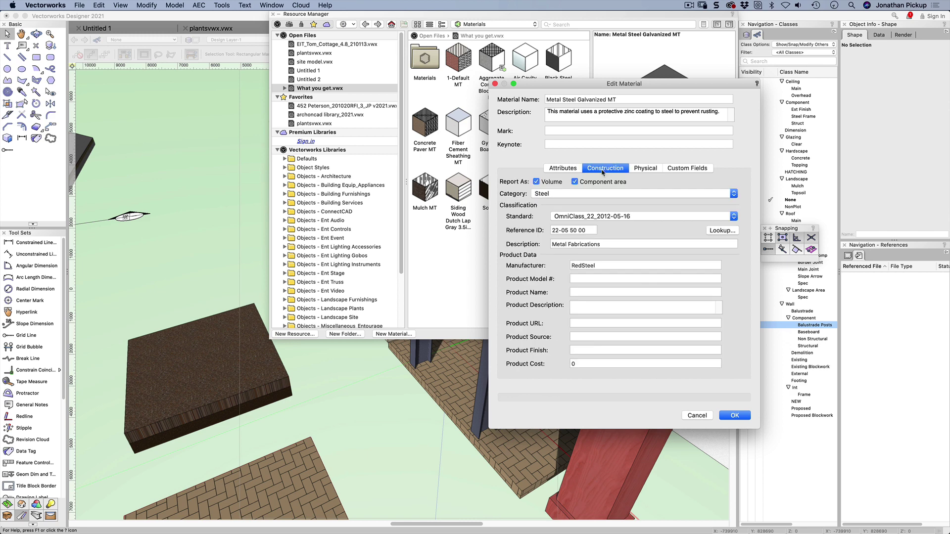
click(644, 169)
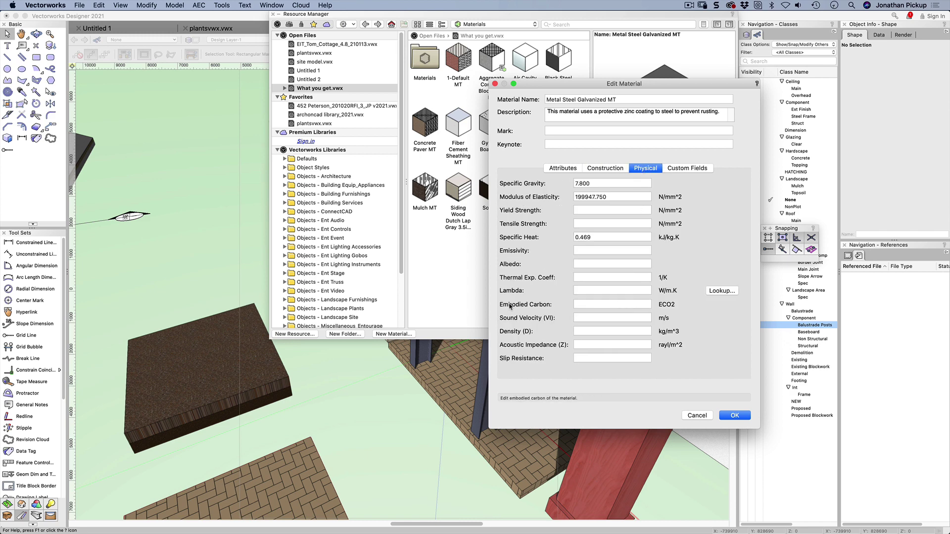
click(583, 305)
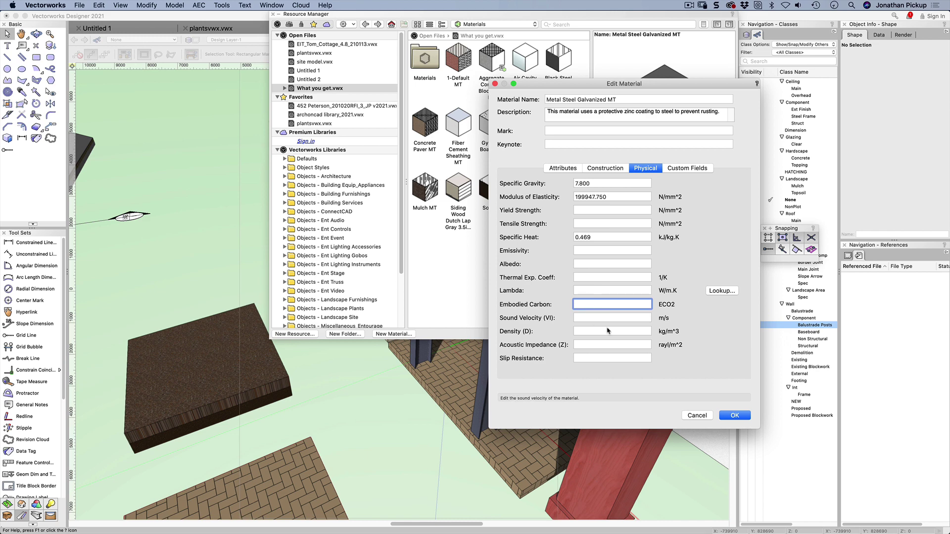
click(735, 415)
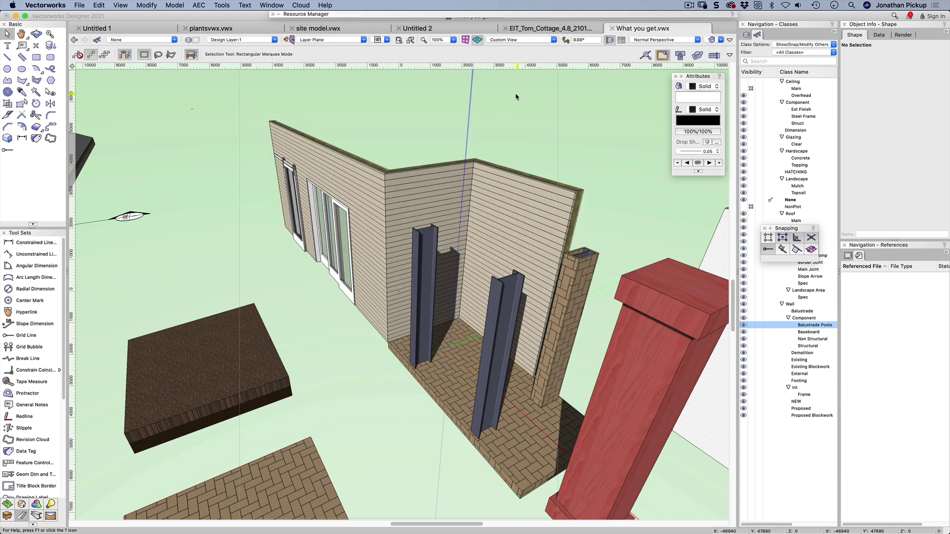
Choose Gypsum Board MT as the cover material of the brick-textured steel column, finding it with the search "gyp"
click(581, 274)
click(870, 120)
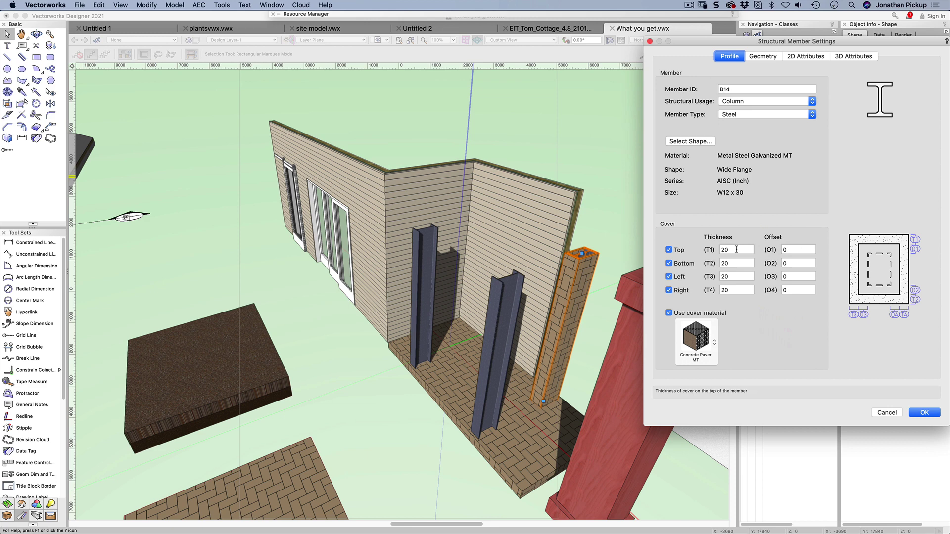
click(697, 342)
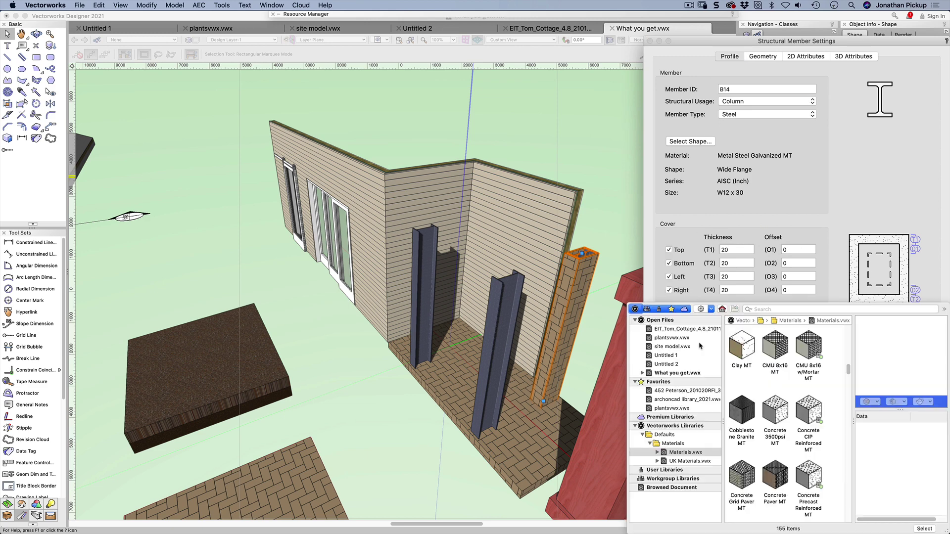
click(762, 309)
text(gyp)
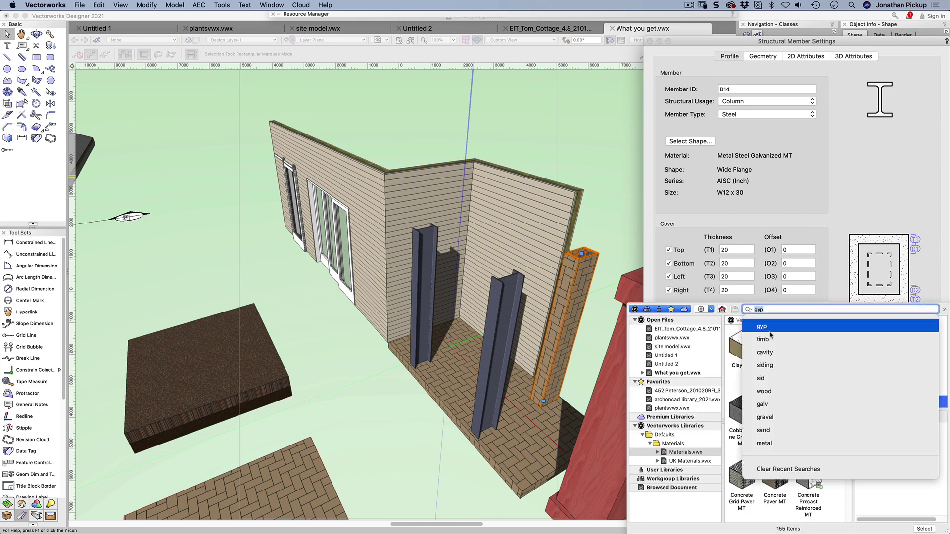
key(Return)
double_click(740, 346)
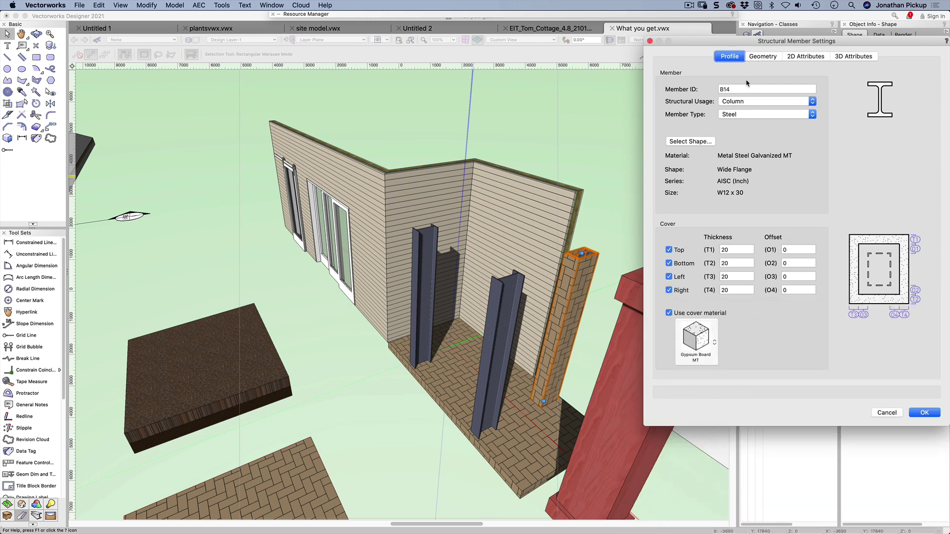
Check the column's steel shape settings and apply the member settings, using the existing hatch for all name conflicts
click(701, 143)
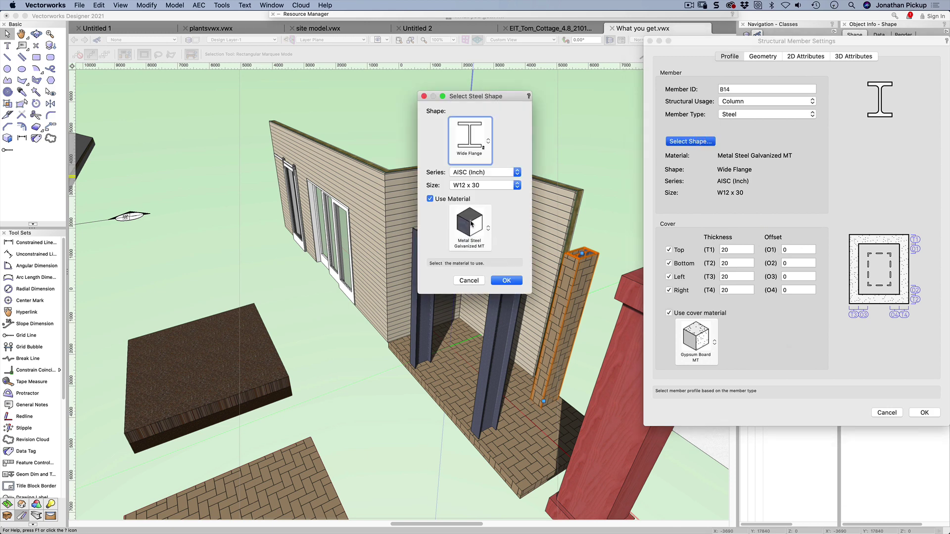
click(506, 281)
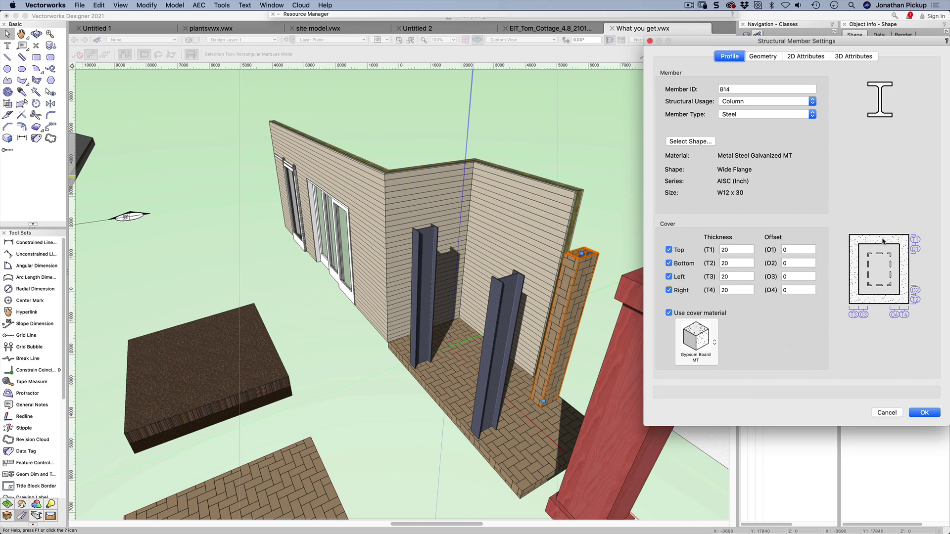
click(924, 413)
click(558, 241)
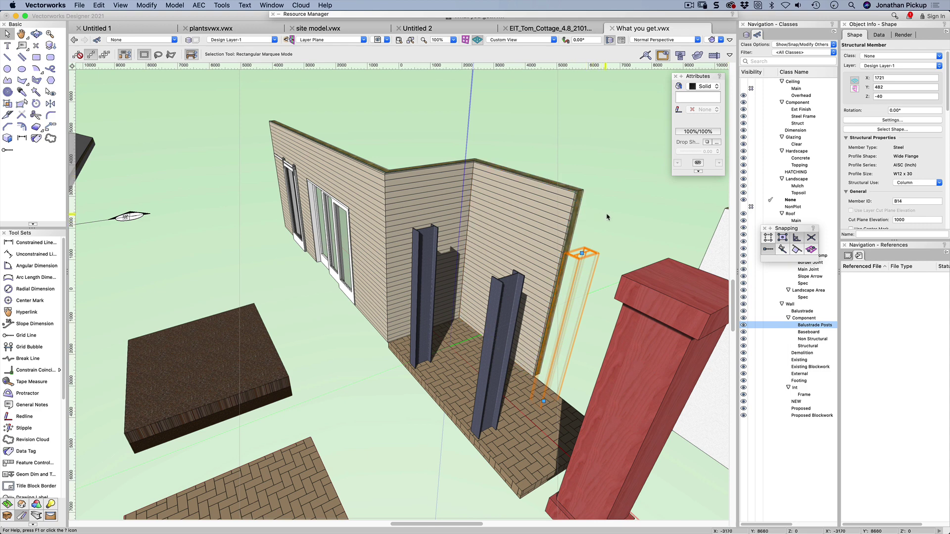
click(608, 218)
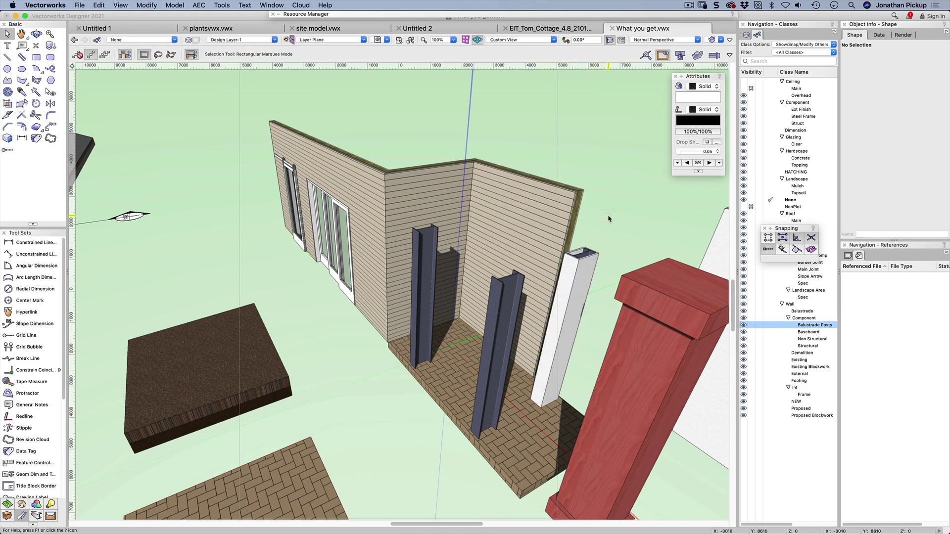
Examine the top of the white-covered column up close to compare its cover with the steel inside
key(c)
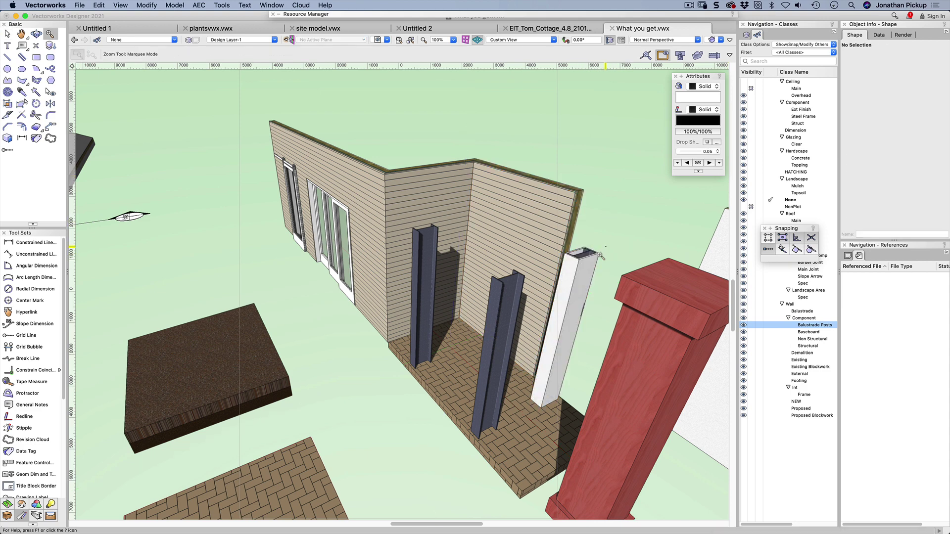
drag(606, 246, 553, 305)
key(x)
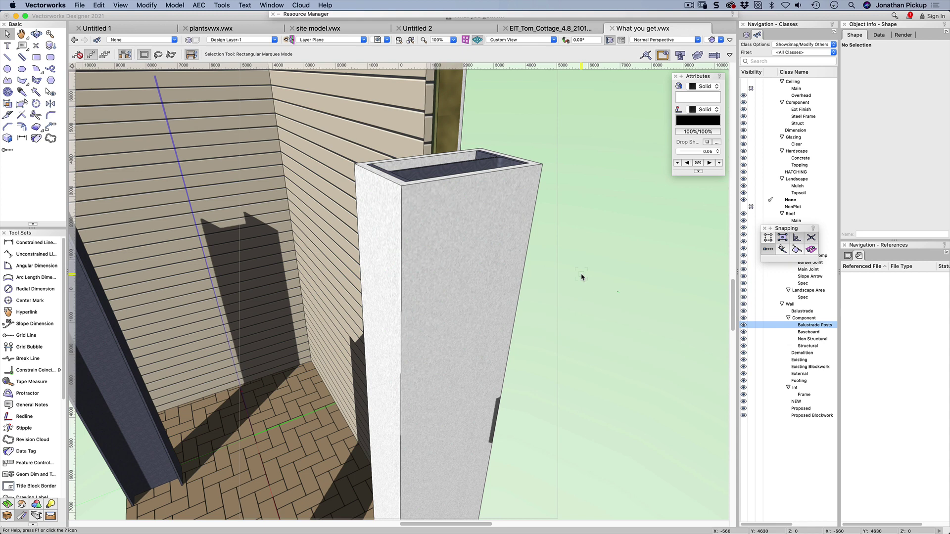
scroll(575, 286, down, 1)
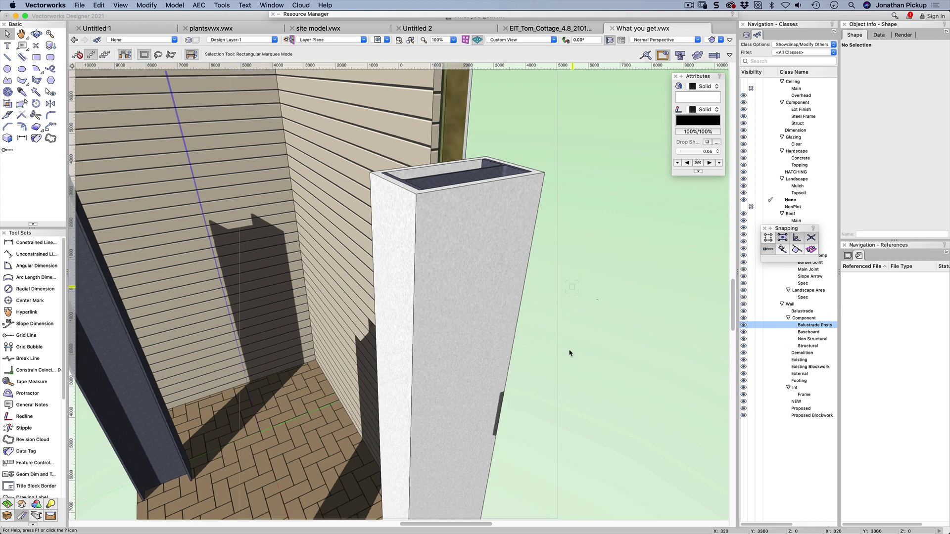
scroll(504, 402, down, 4)
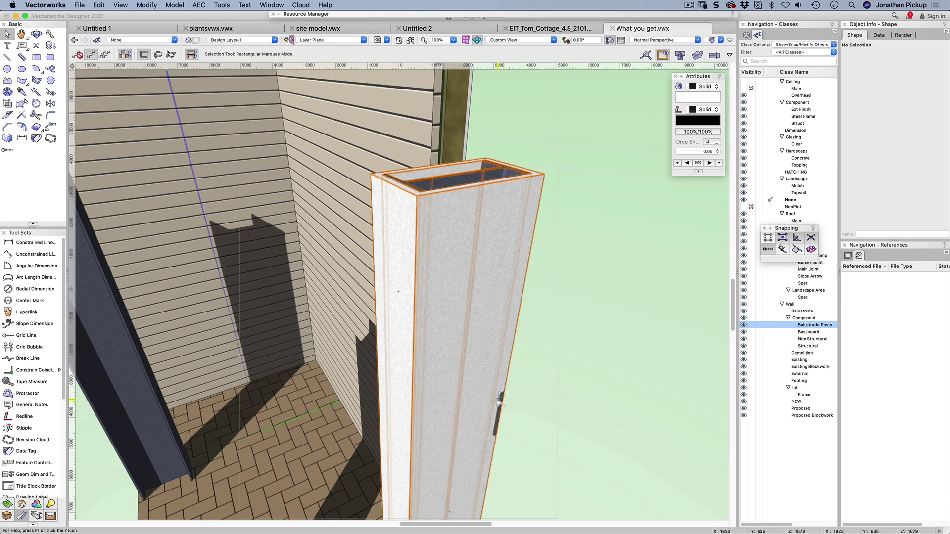
scroll(499, 400, down, 3)
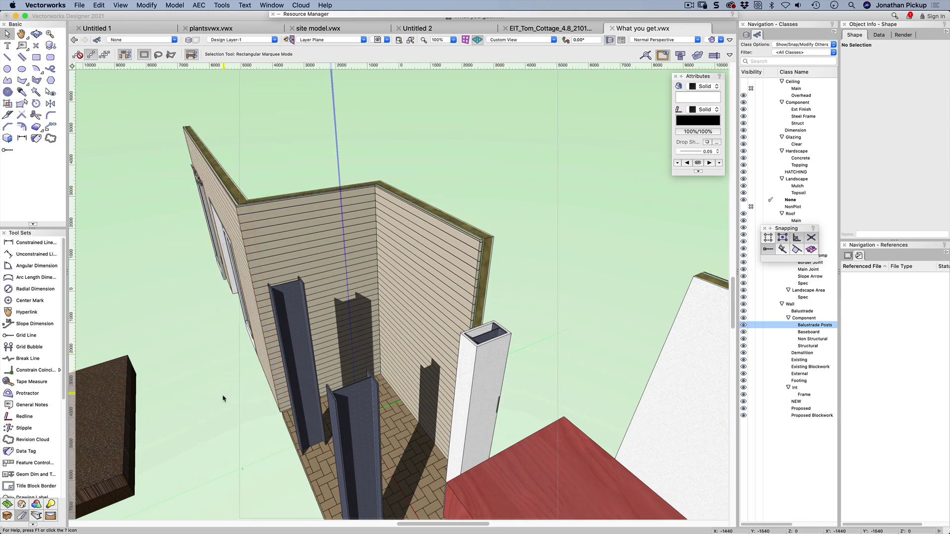
Select the paved slab beneath the columns and review its shape, data and render properties
key(space)
drag(274, 394, 406, 344)
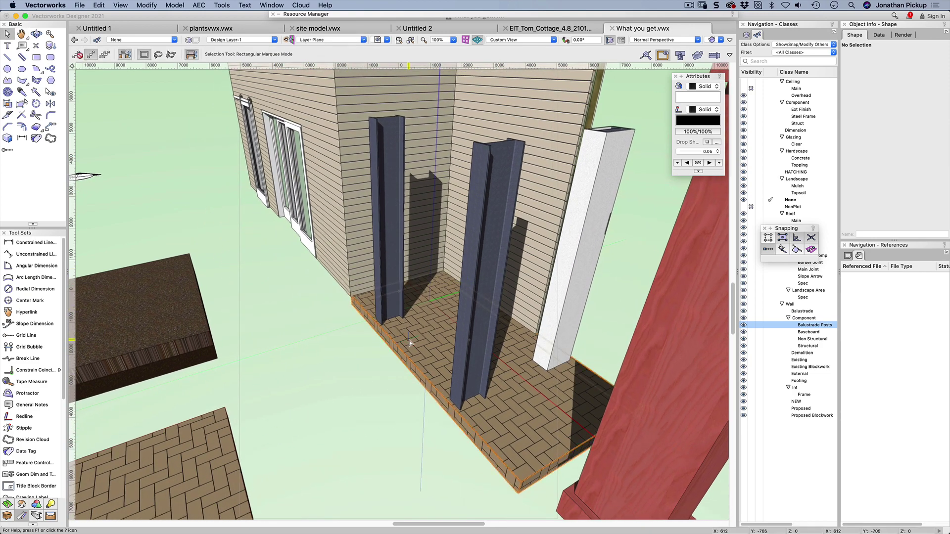
click(410, 347)
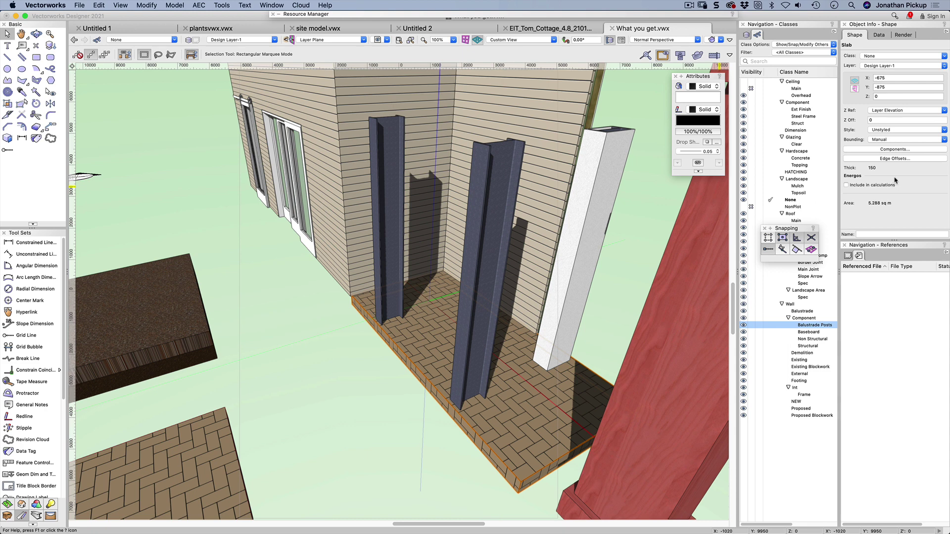
click(876, 36)
click(900, 35)
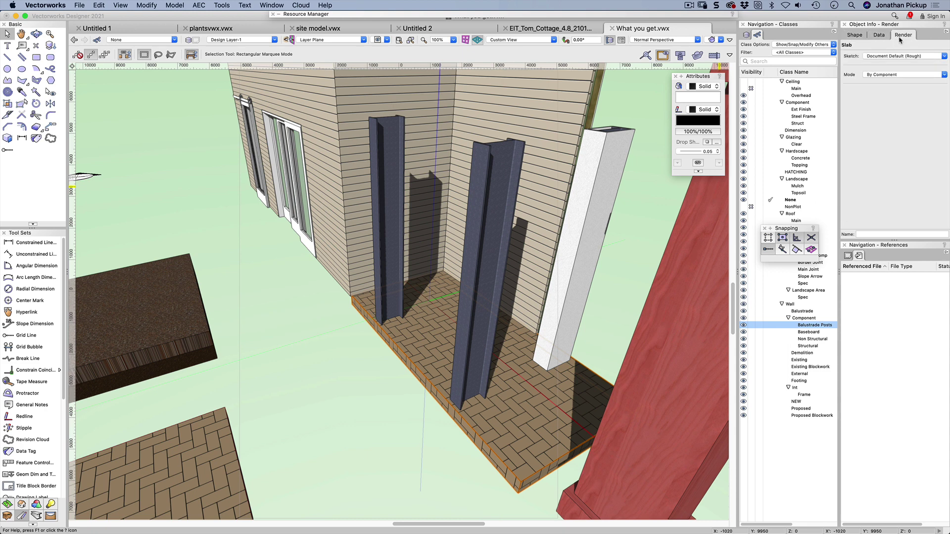
click(856, 35)
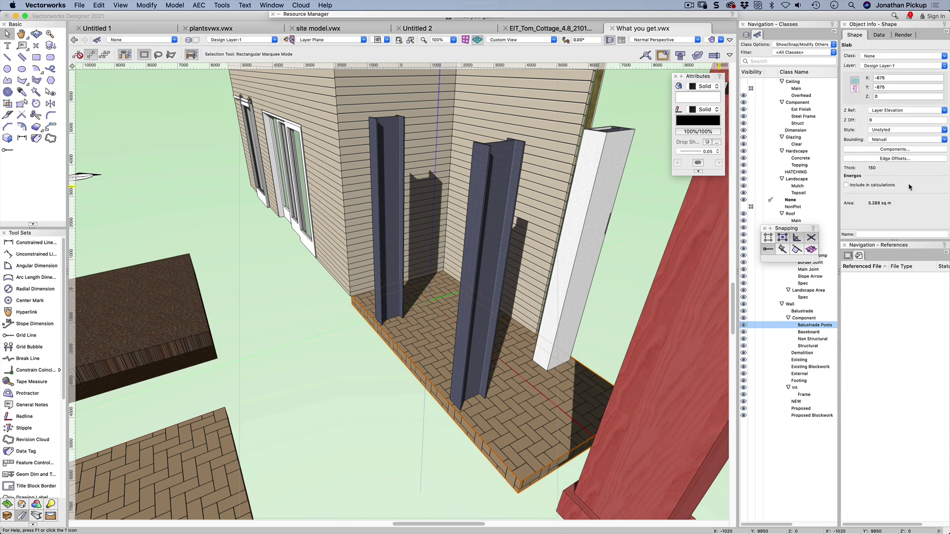
Review the paved slab's component settings, including its Concrete Paver MT material, section pen style and texture, keeping them as they are
click(882, 149)
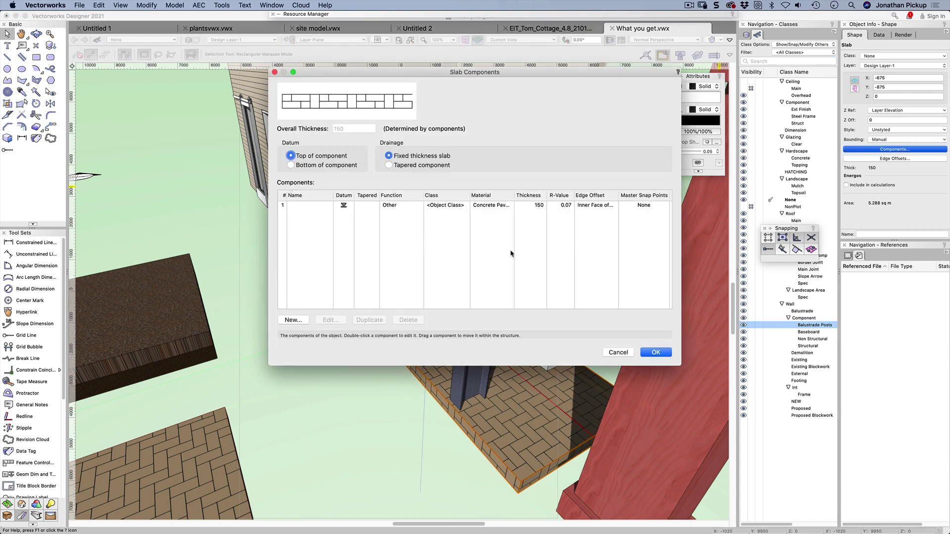
double_click(396, 207)
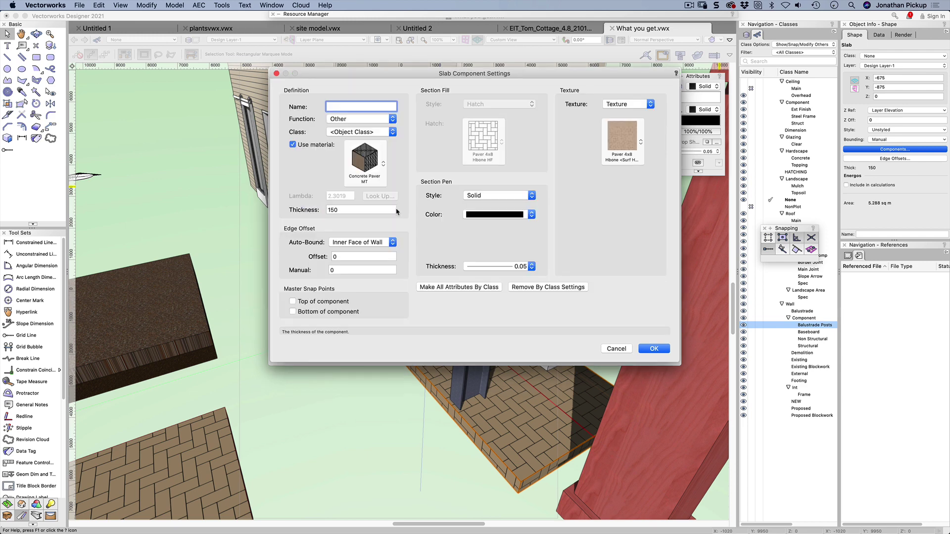
drag(391, 77, 406, 94)
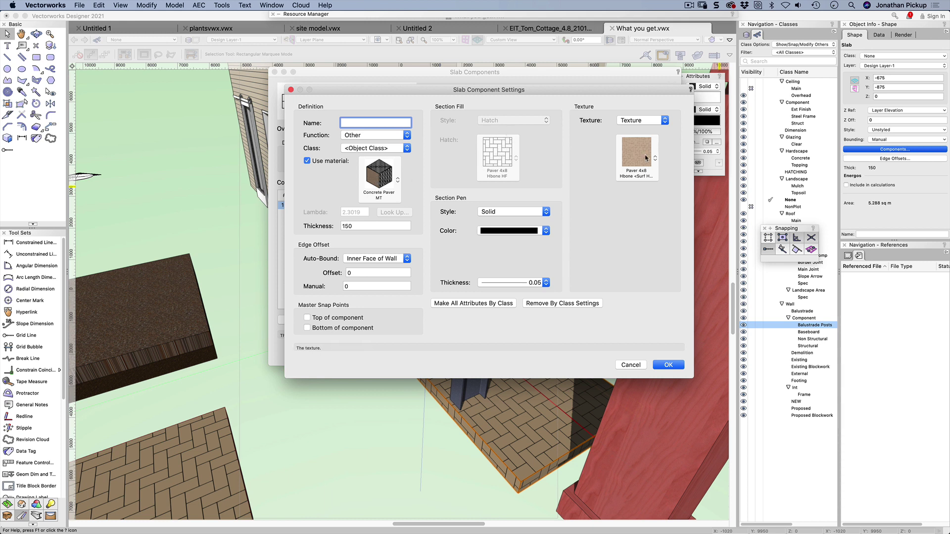
click(497, 212)
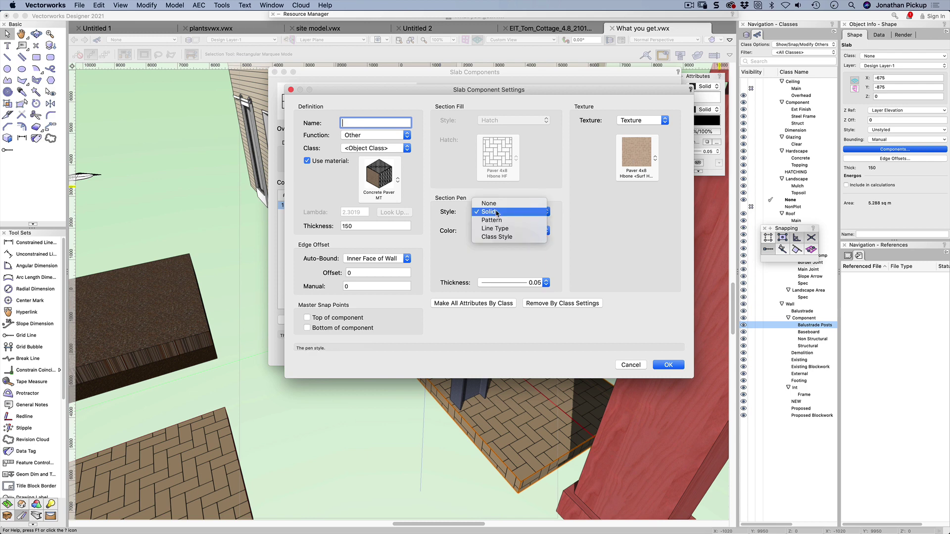
click(502, 215)
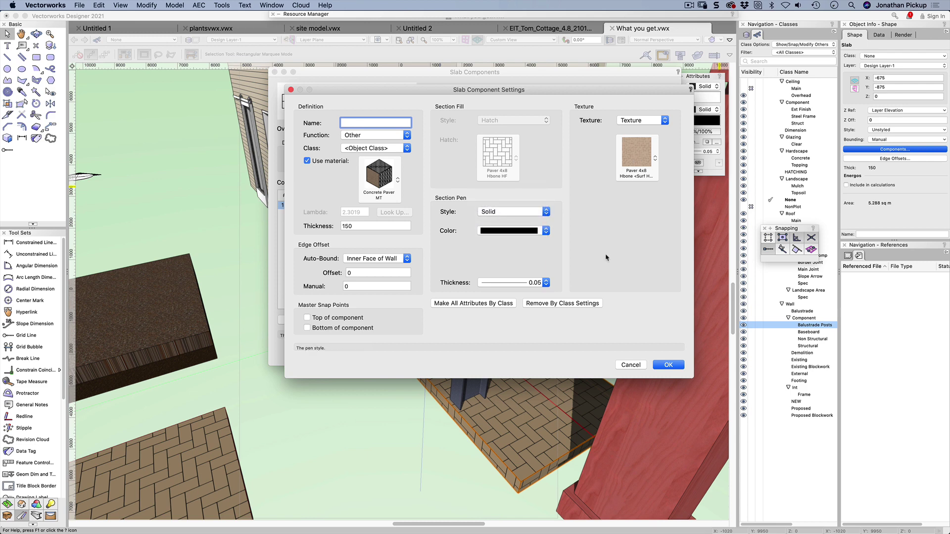
click(665, 369)
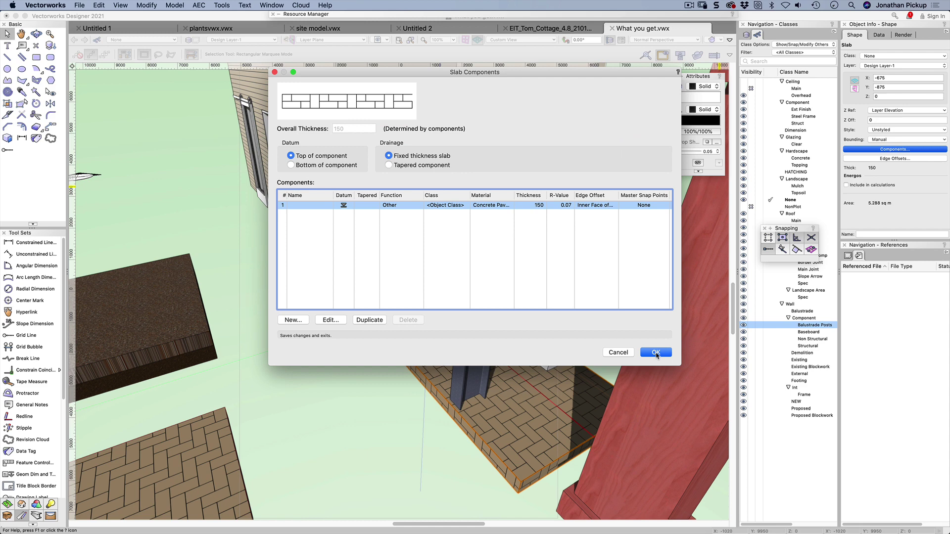
click(656, 349)
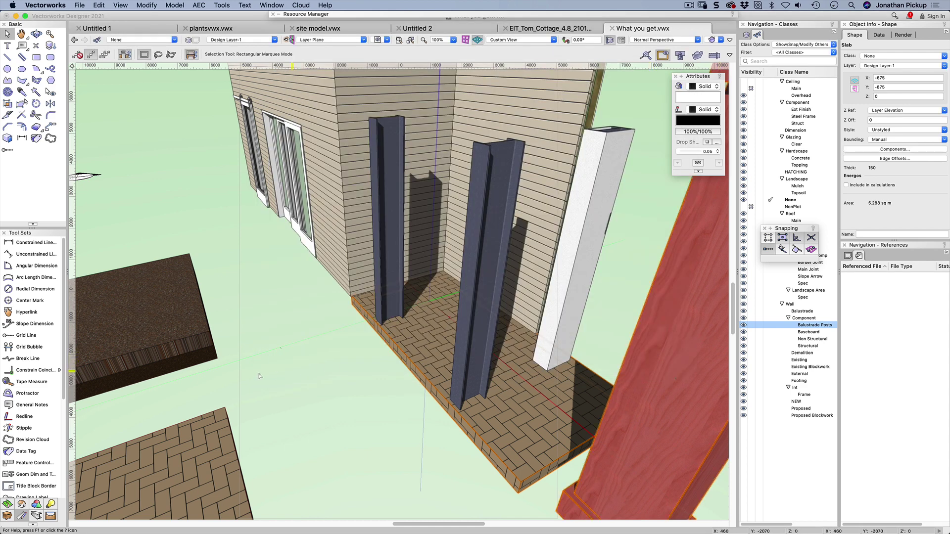
Correct the name of the top slab component in the separate paved hardscape to "paving"
click(208, 435)
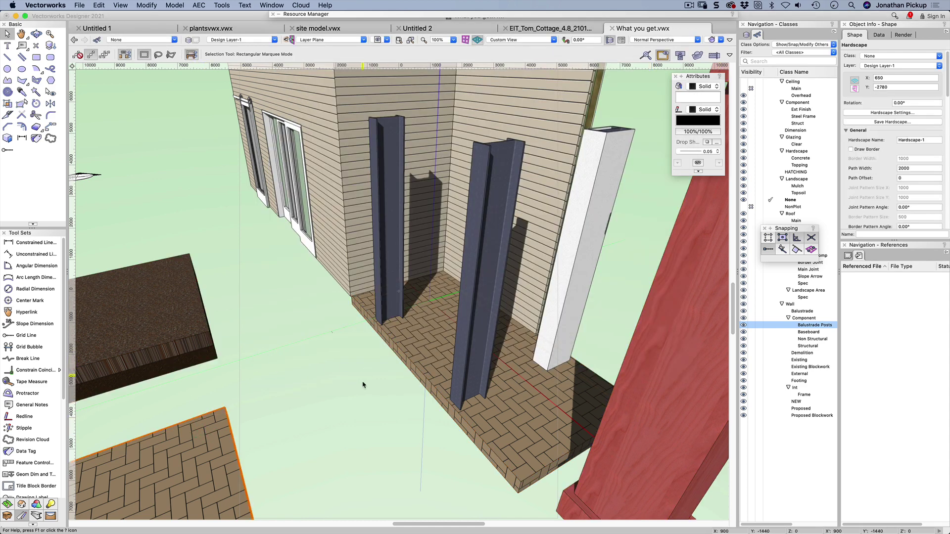
scroll(899, 131, down, 10)
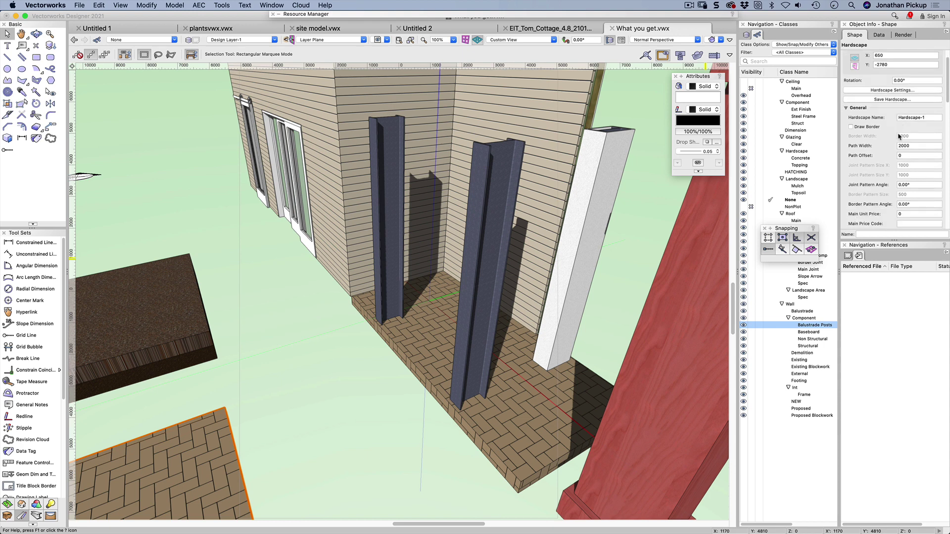
scroll(899, 134, down, 5)
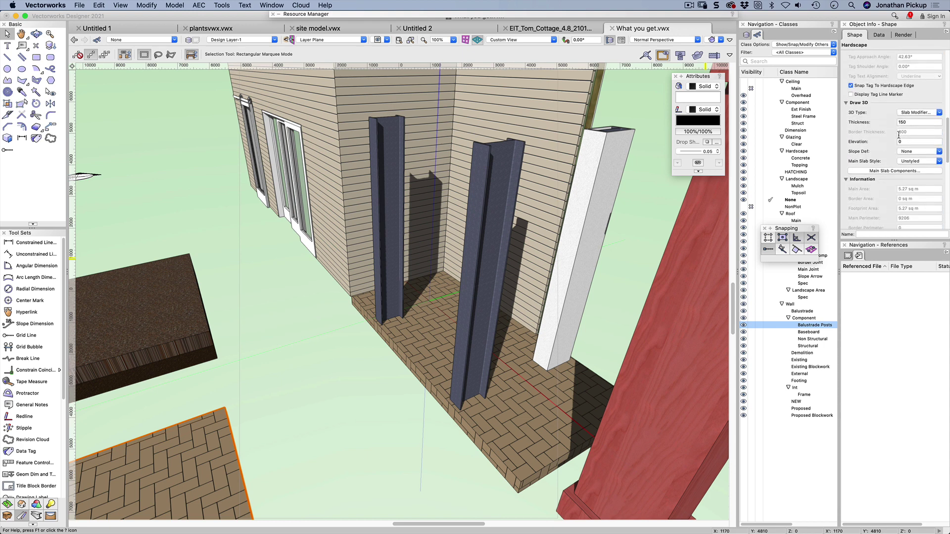
click(889, 172)
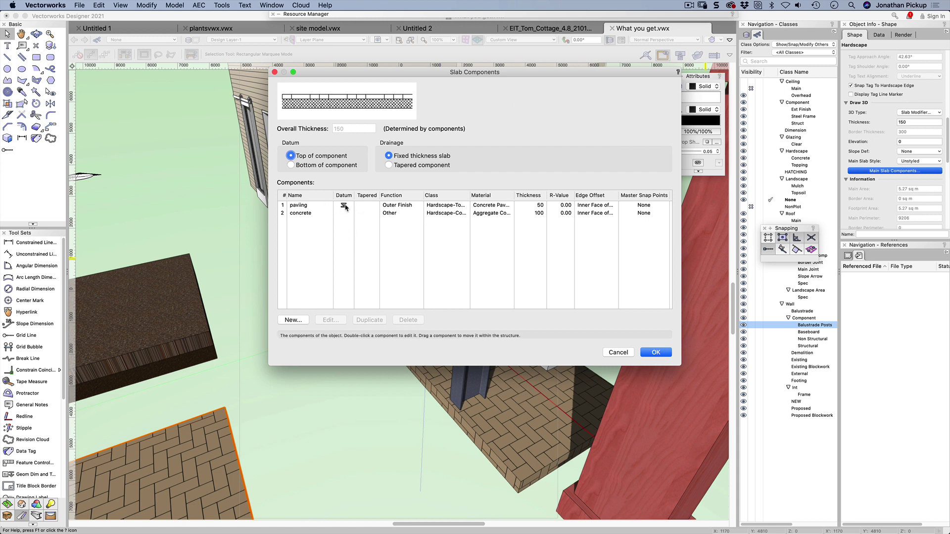
click(304, 206)
click(320, 207)
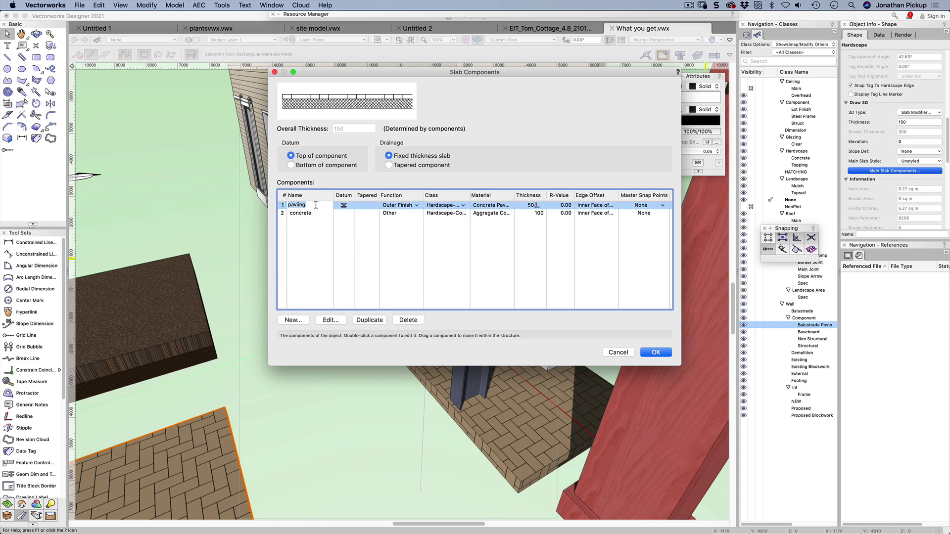
click(299, 205)
key(Return)
Review the materials, classes and textures of the hardscape's paving and concrete components, then accept the slab components
double_click(309, 205)
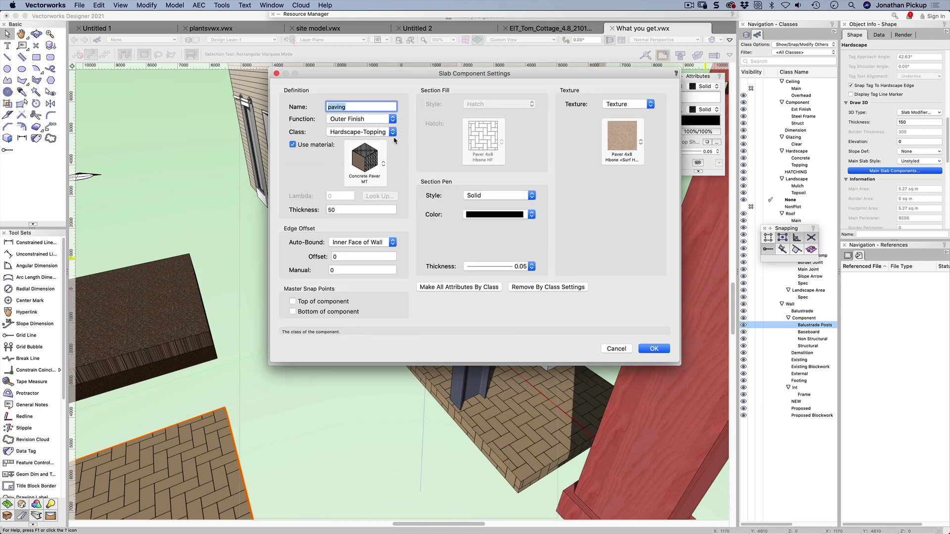
click(652, 348)
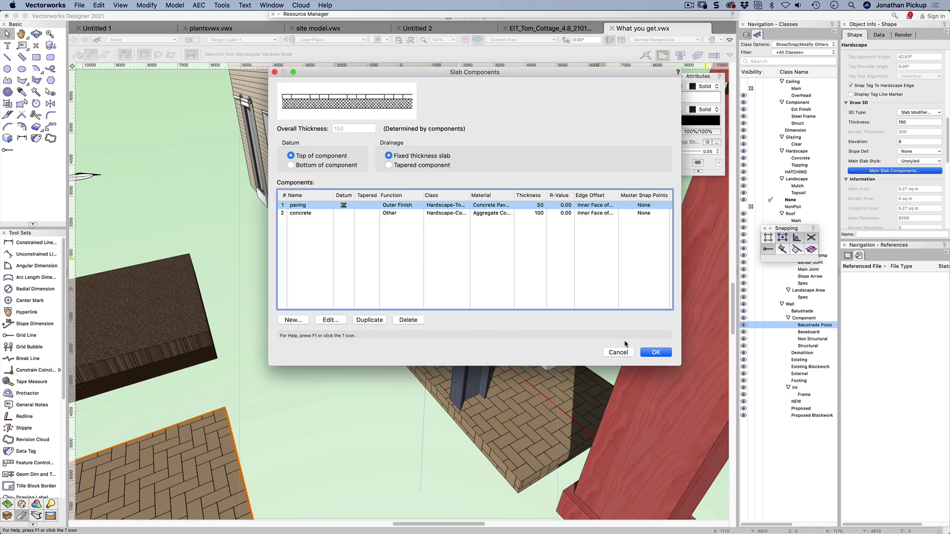
double_click(297, 213)
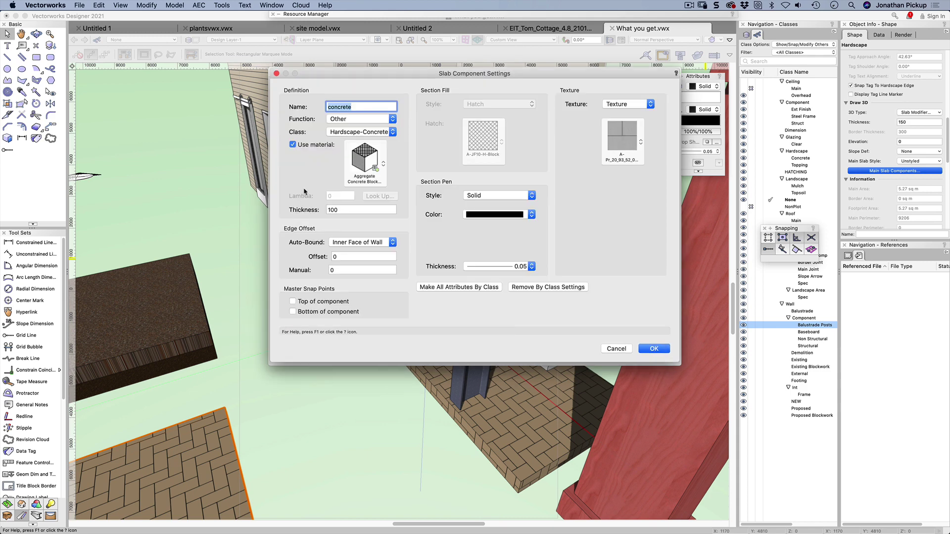
click(654, 348)
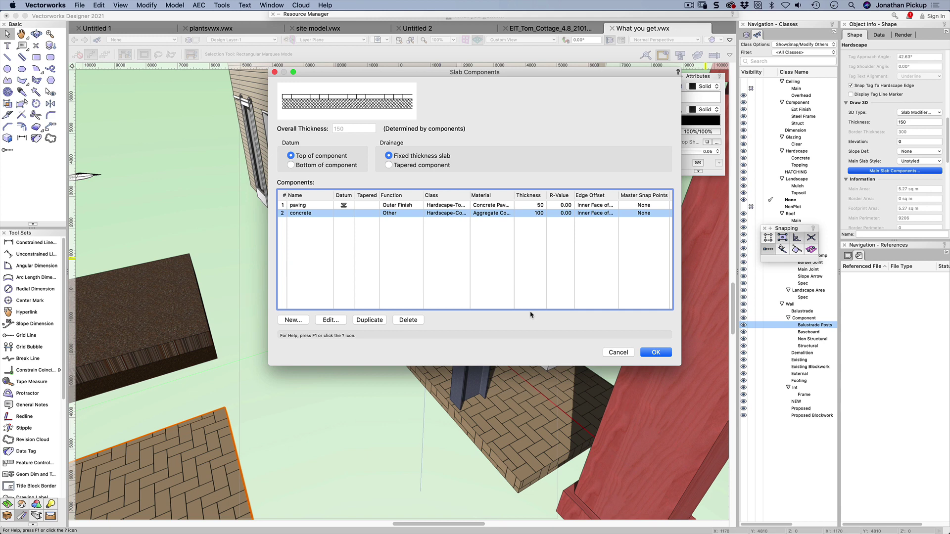
click(655, 352)
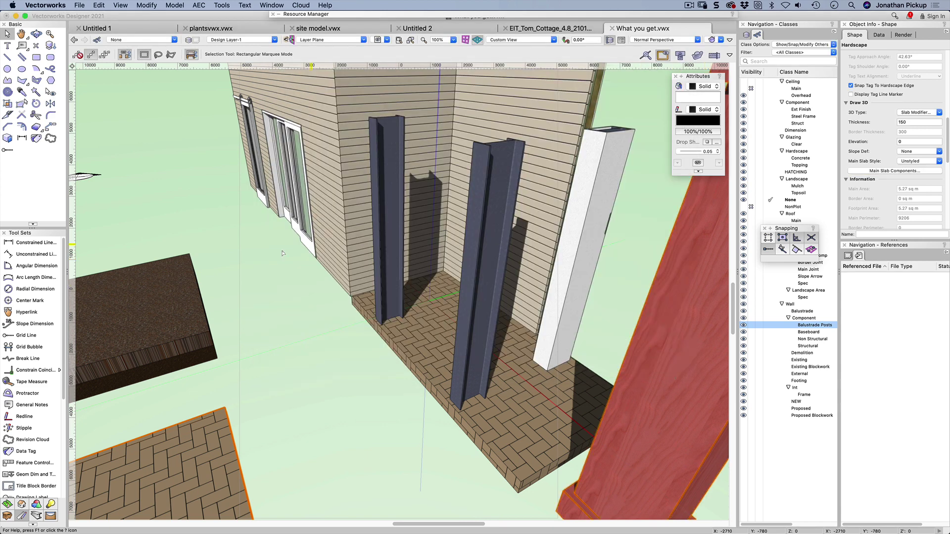
Select the brown landscape area and inspect the material, hatch and texture of its top soil component
click(197, 338)
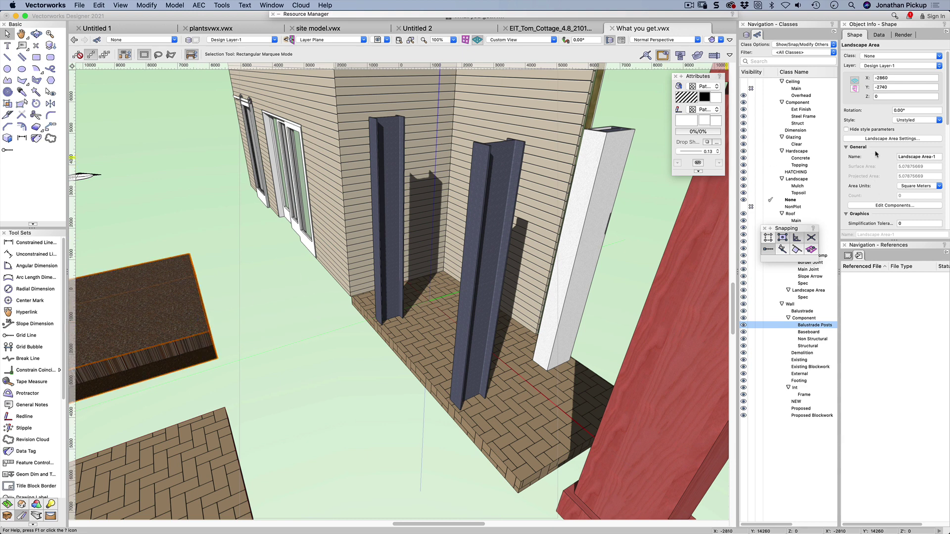
click(873, 205)
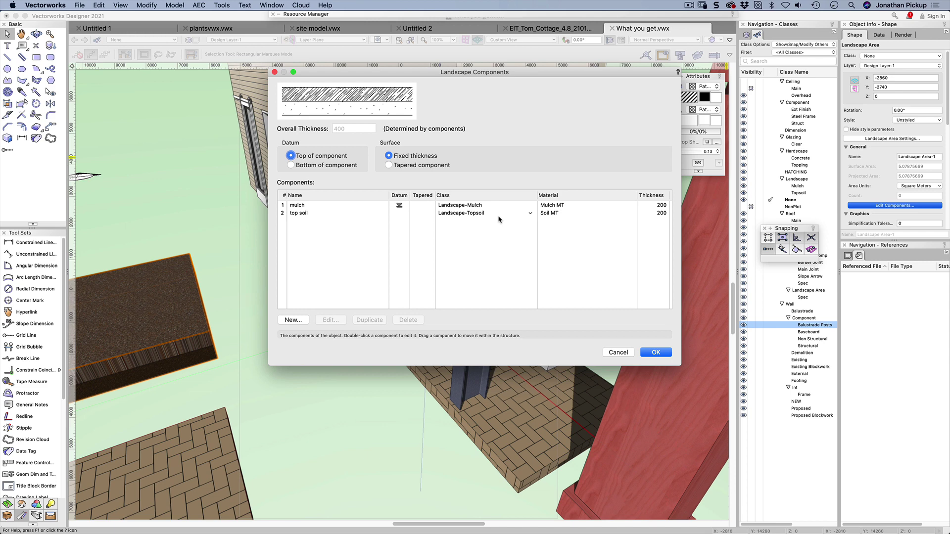
double_click(316, 216)
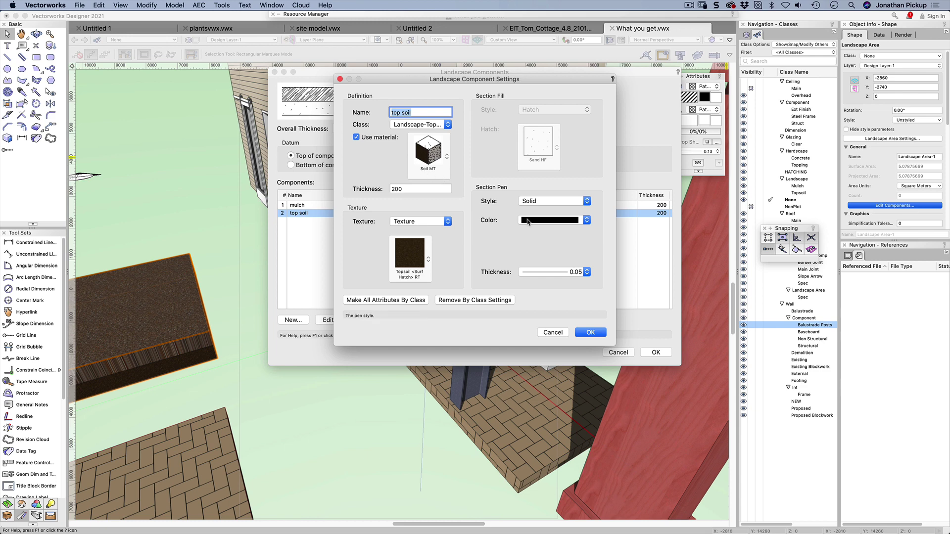
click(589, 332)
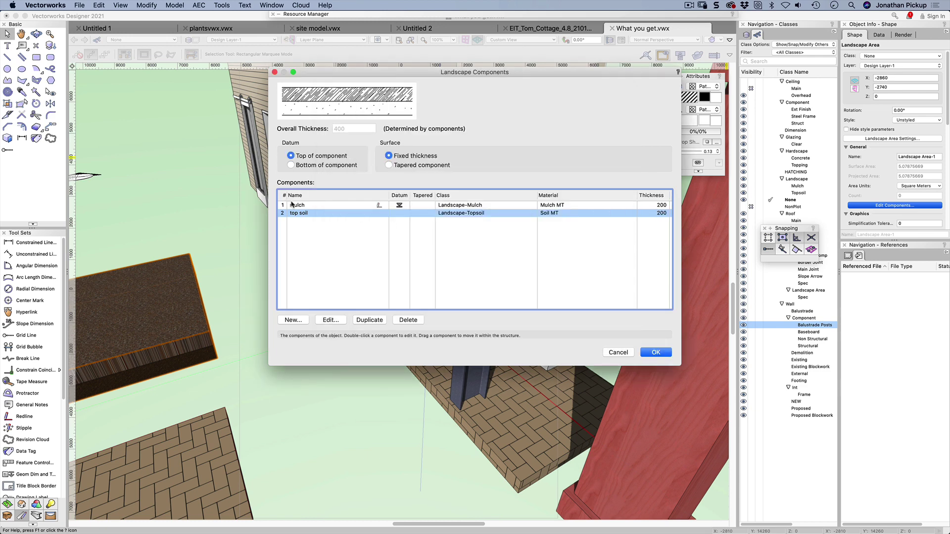
click(656, 355)
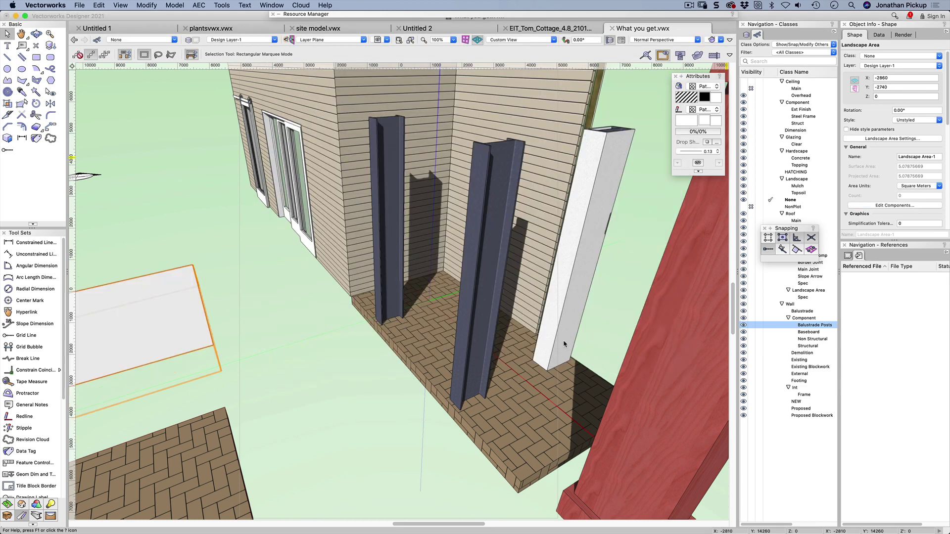
Select the corrugated roof near the section marker and review its shape properties
scroll(289, 298, down, 5)
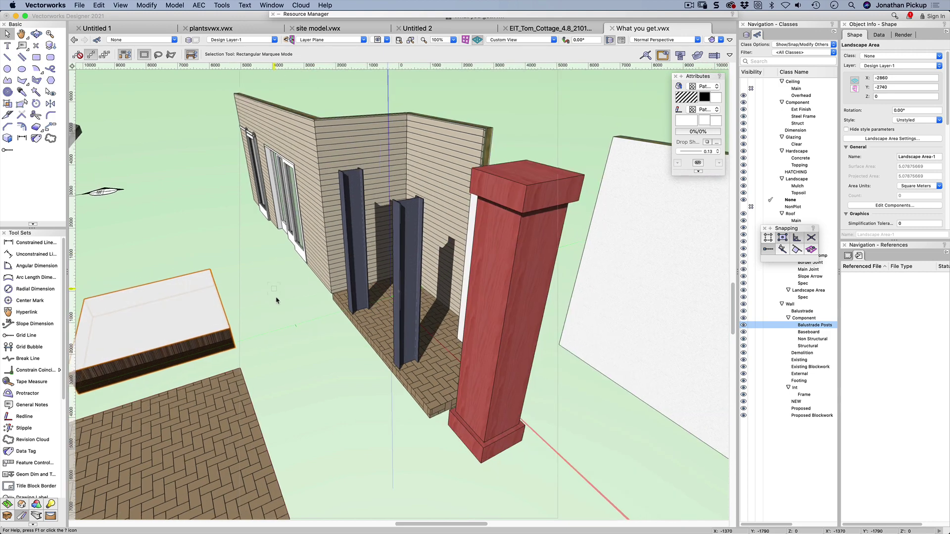
scroll(276, 300, up, 5)
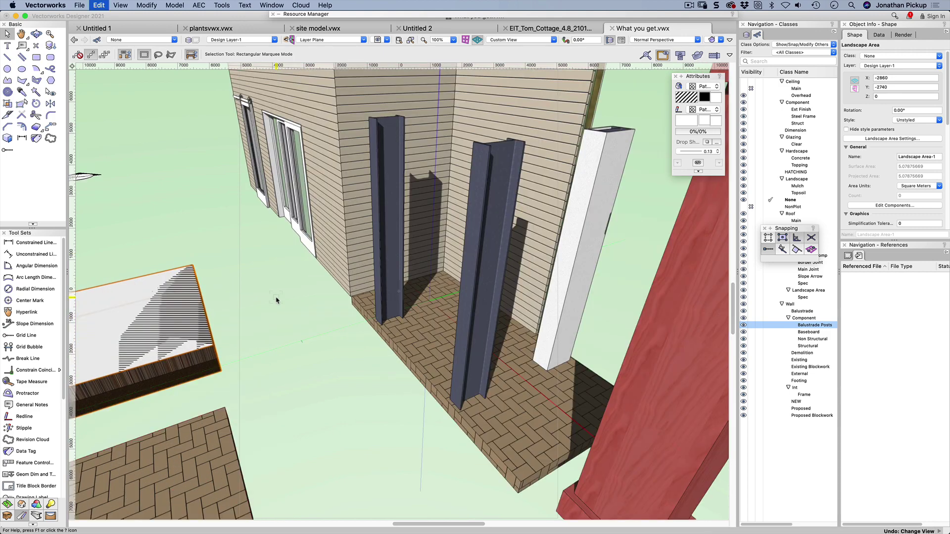
mouse_move(196, 288)
middle_down()
mouse_move(203, 254)
mouse_move(394, 313)
mouse_move(260, 335)
mouse_move(256, 281)
mouse_move(531, 425)
middle_up()
mouse_move(511, 388)
middle_down()
mouse_move(409, 263)
mouse_move(384, 193)
middle_up()
click(378, 340)
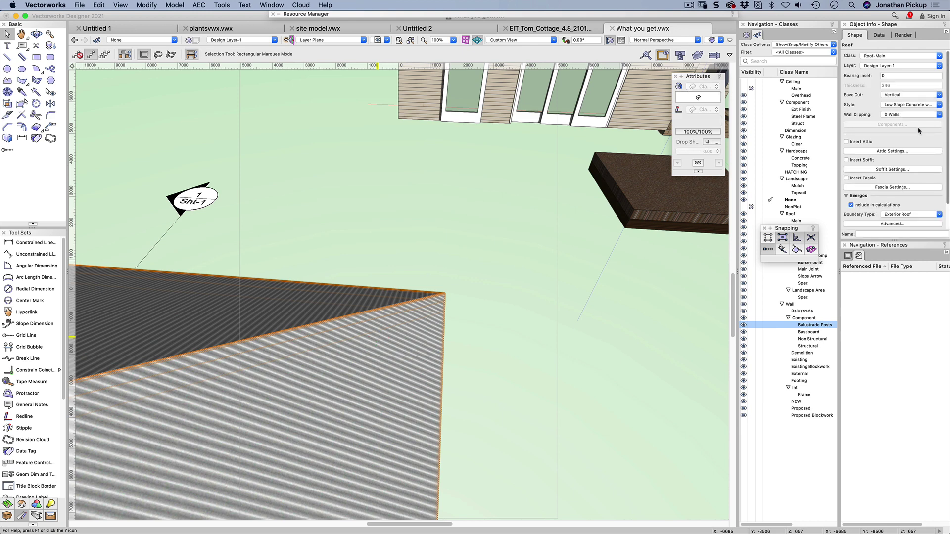
scroll(904, 116, down, 2)
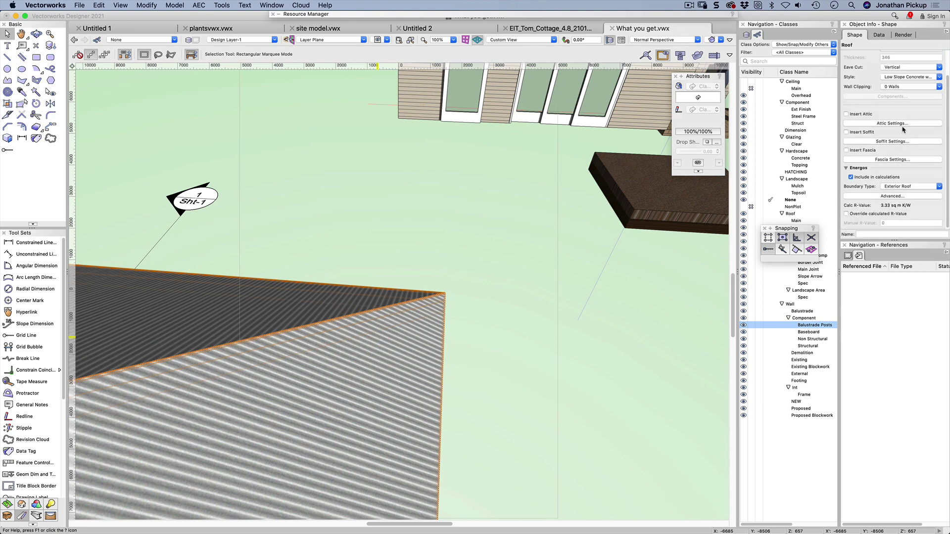
scroll(904, 138, up, 2)
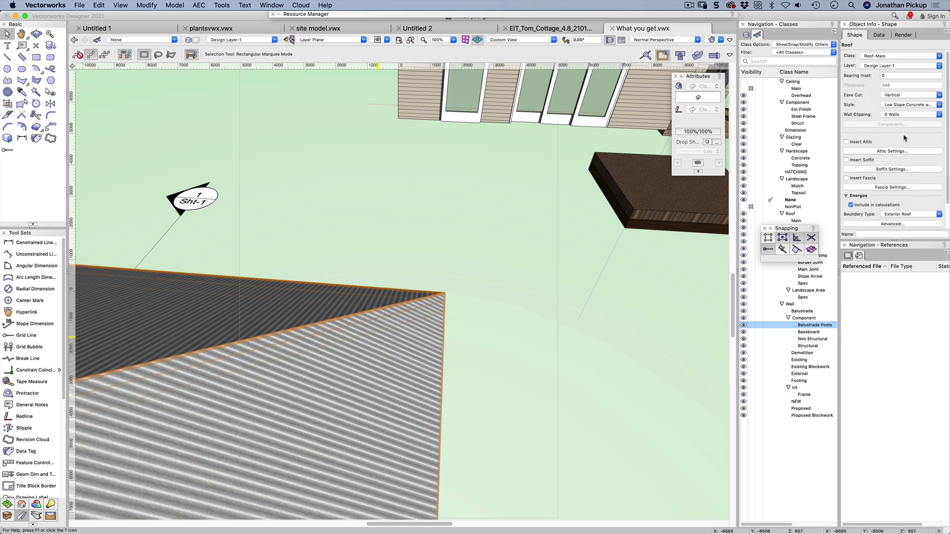
Inspect the components, materials and classes of the roof's Low Slope Concrete w/ Rigid Insulation style and close the style editor
click(895, 105)
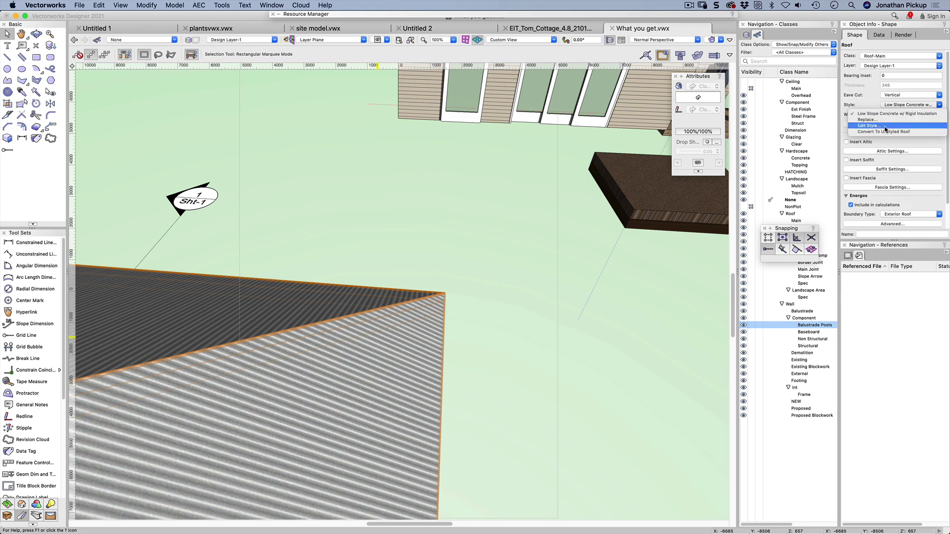
click(885, 126)
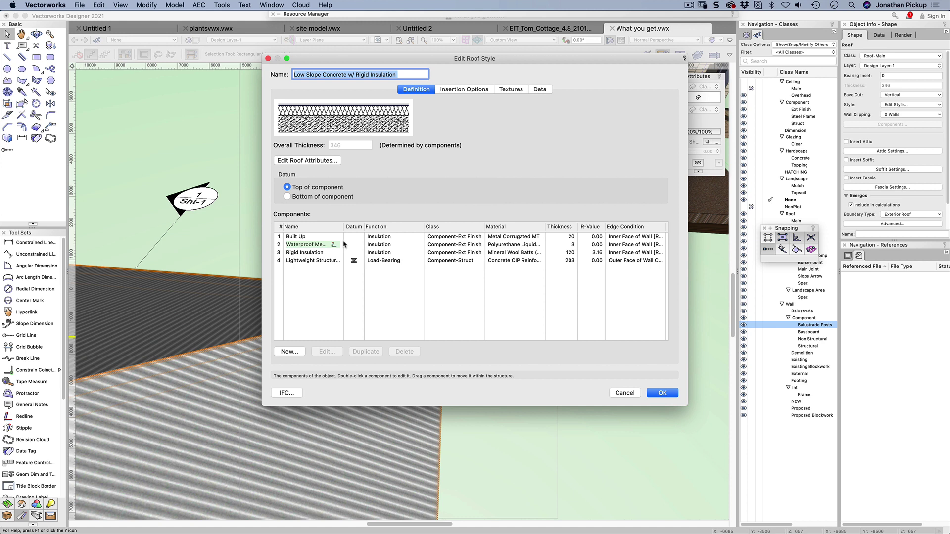
click(396, 237)
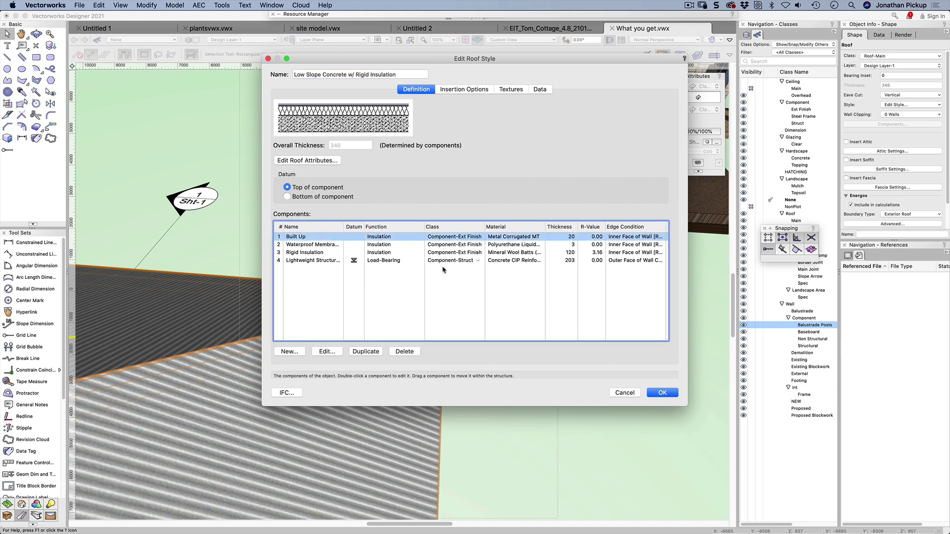
click(662, 394)
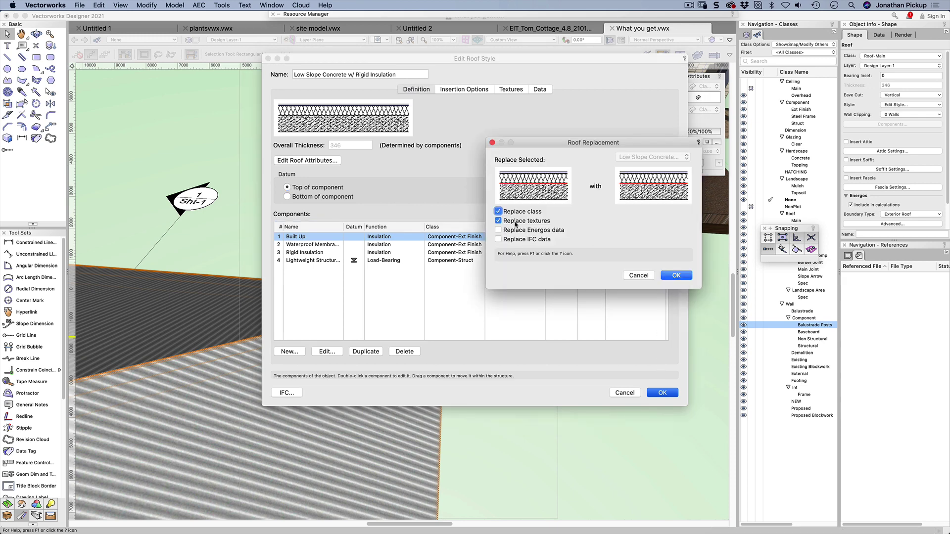
click(623, 276)
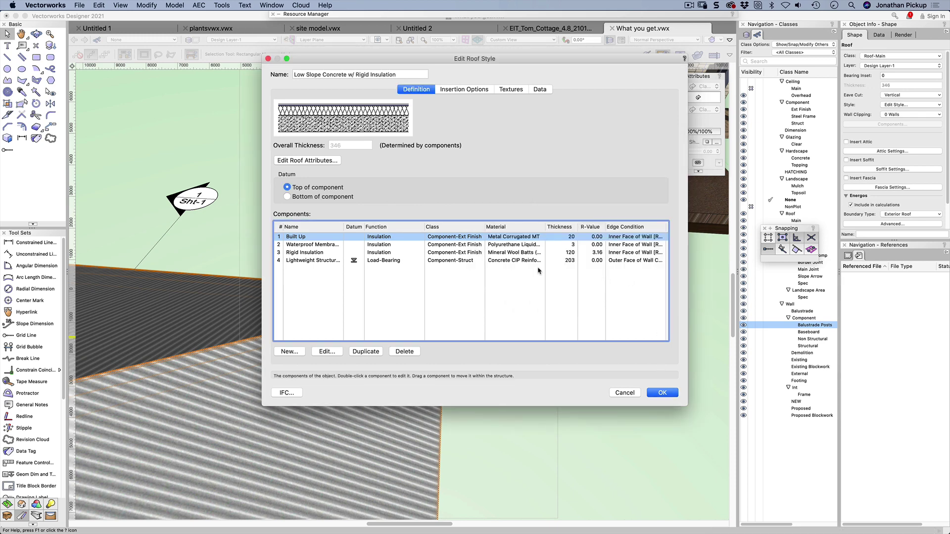
click(442, 237)
click(416, 266)
key(Return)
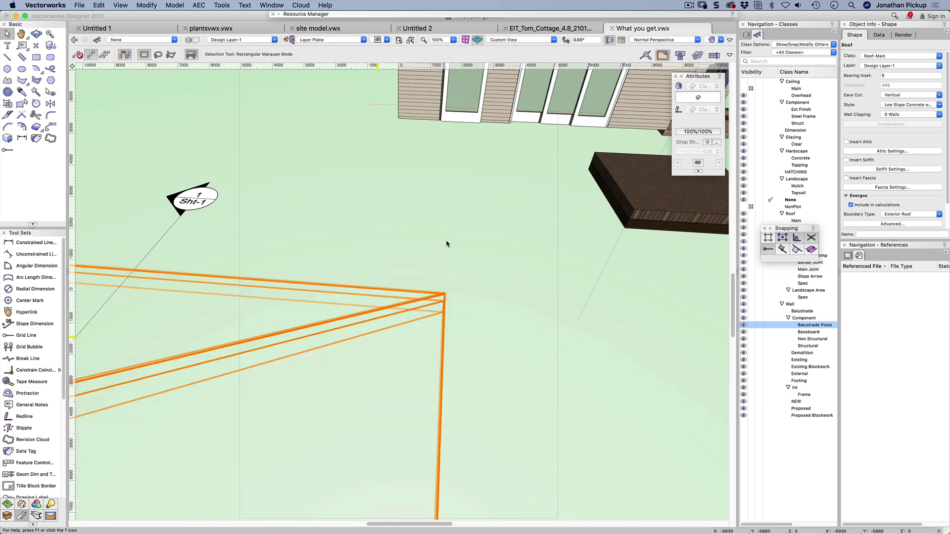
Switch to the EIT_Tom_Cottage_4.8_210113.vwx drawing and bring up the Resource Manager
drag(524, 153, 434, 346)
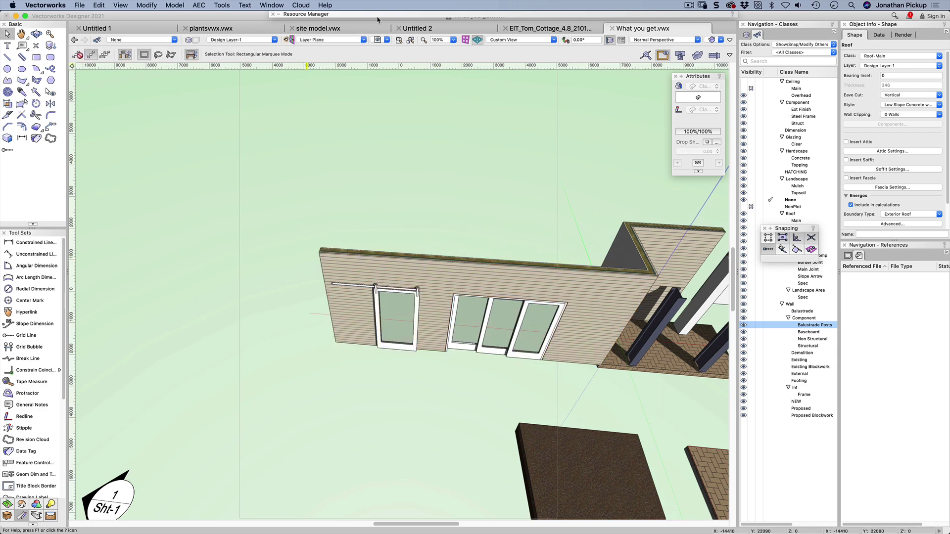
click(526, 29)
mouse_move(516, 17)
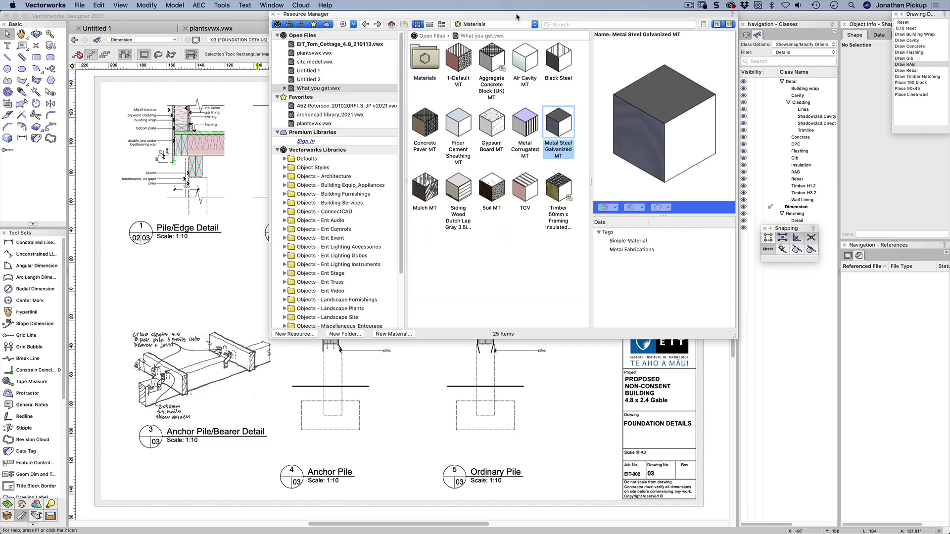
Browse the materials and the wall styles stored in EIT_Tom_Cottage_4.8_210113.vwx, then close the Resource Manager view
click(312, 44)
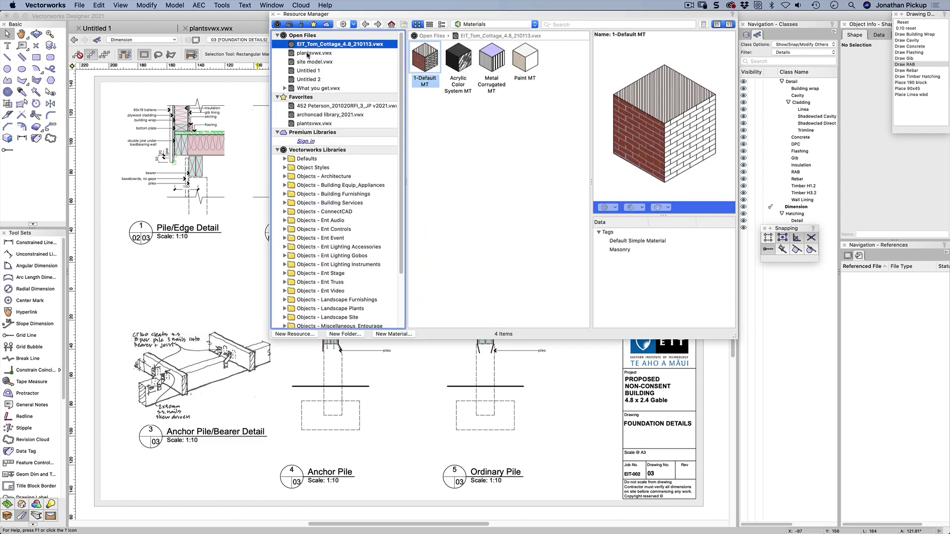
click(474, 25)
click(468, 125)
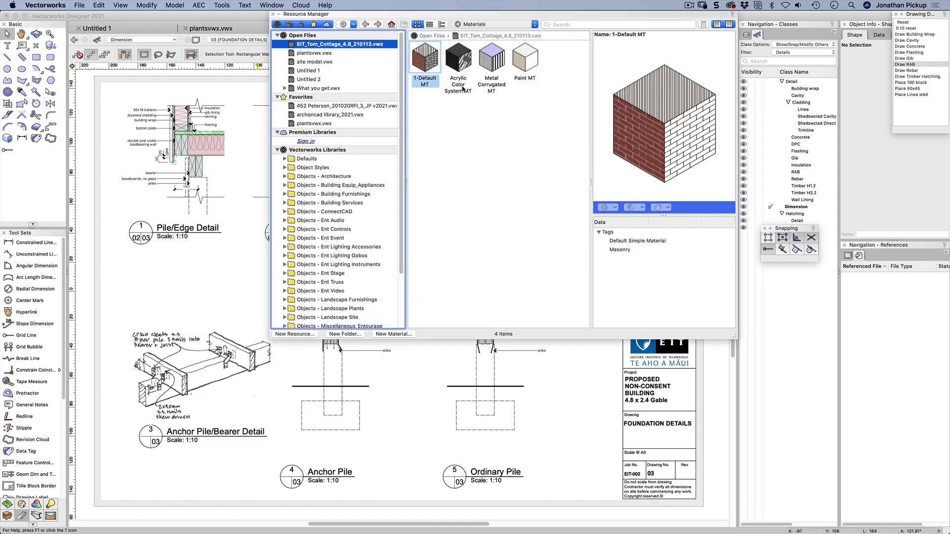
click(458, 62)
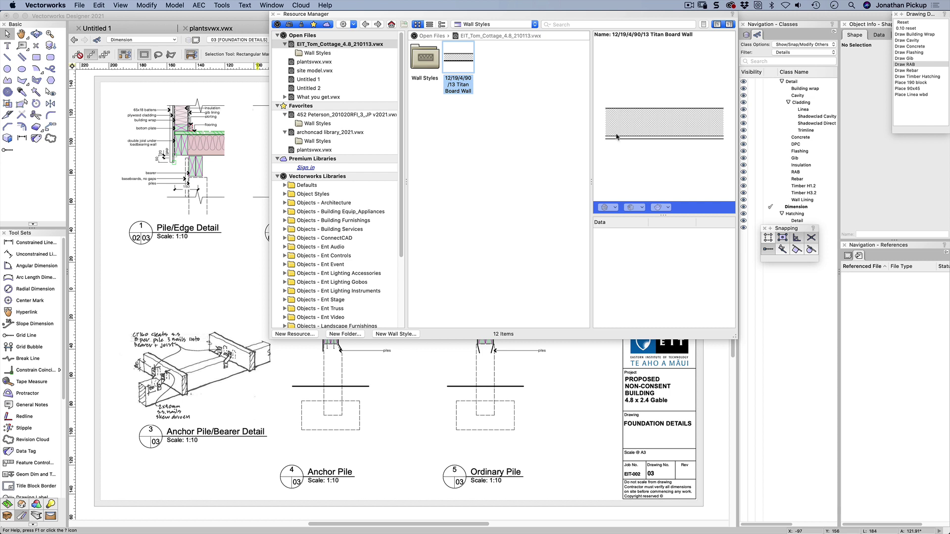
click(478, 143)
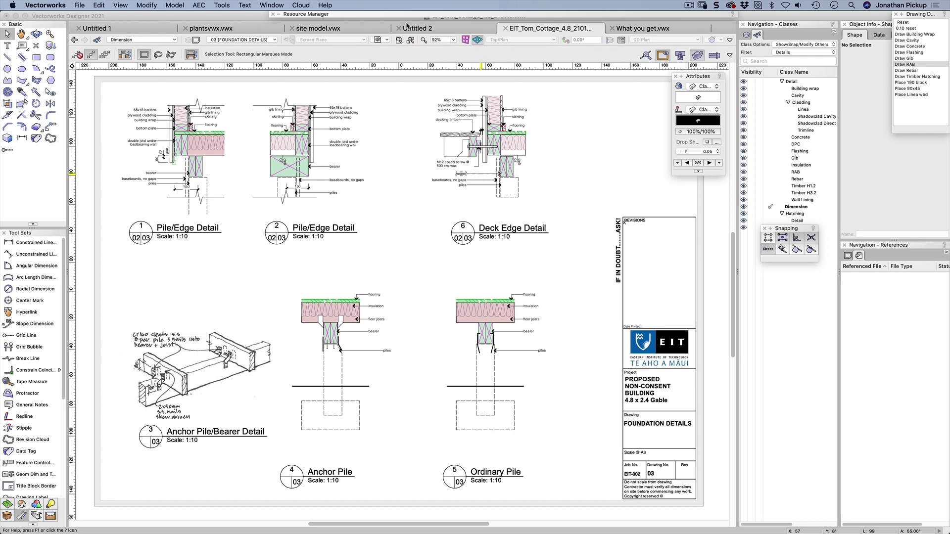
Switch to What you get.vwx, select the long weatherboard wall with the door and windows, and open its wall style for editing
click(627, 27)
click(431, 255)
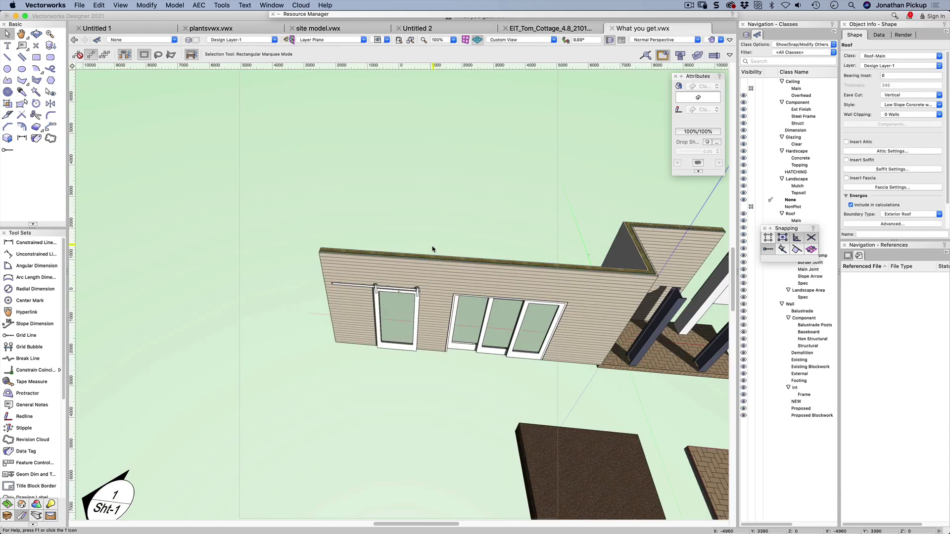
click(429, 263)
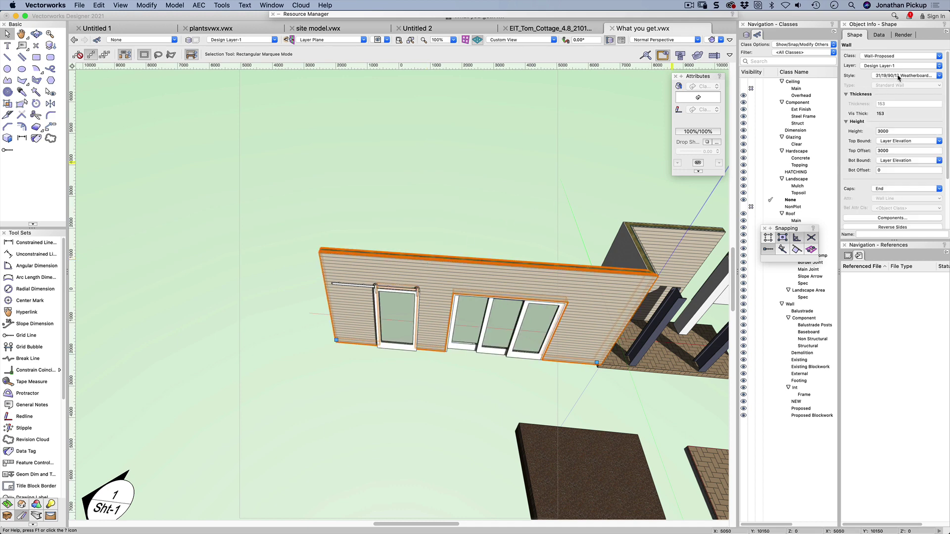
click(897, 76)
click(885, 96)
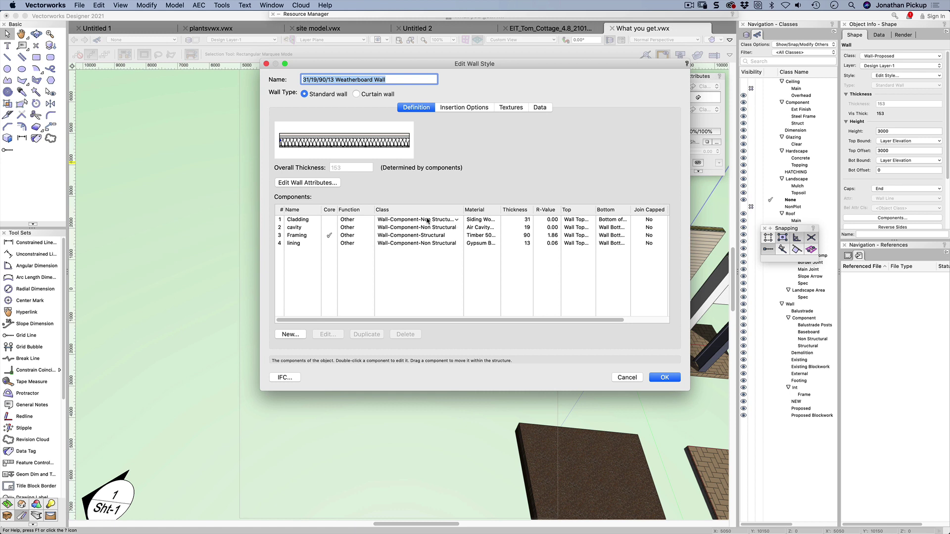
Review the classes and materials assigned to the Cladding, Framing and lining components of the weatherboard wall style
click(436, 220)
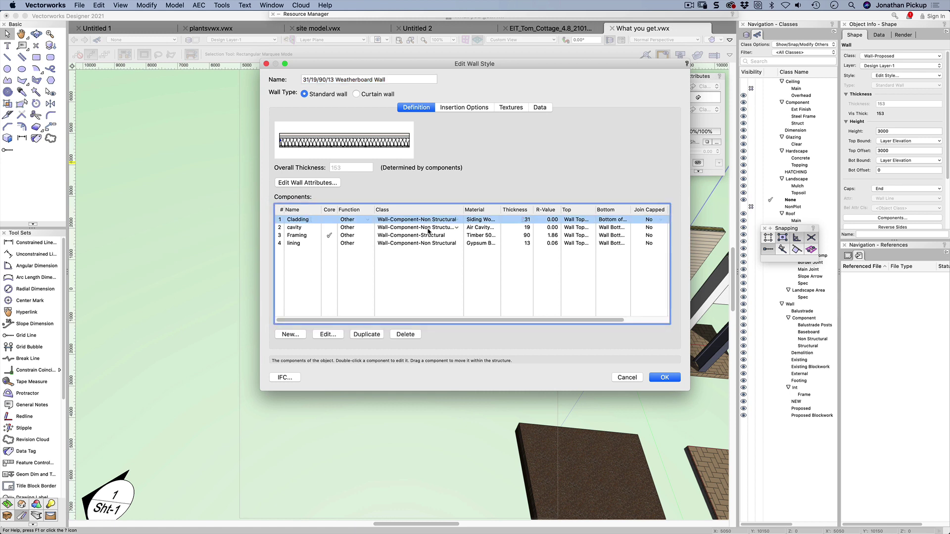
click(415, 237)
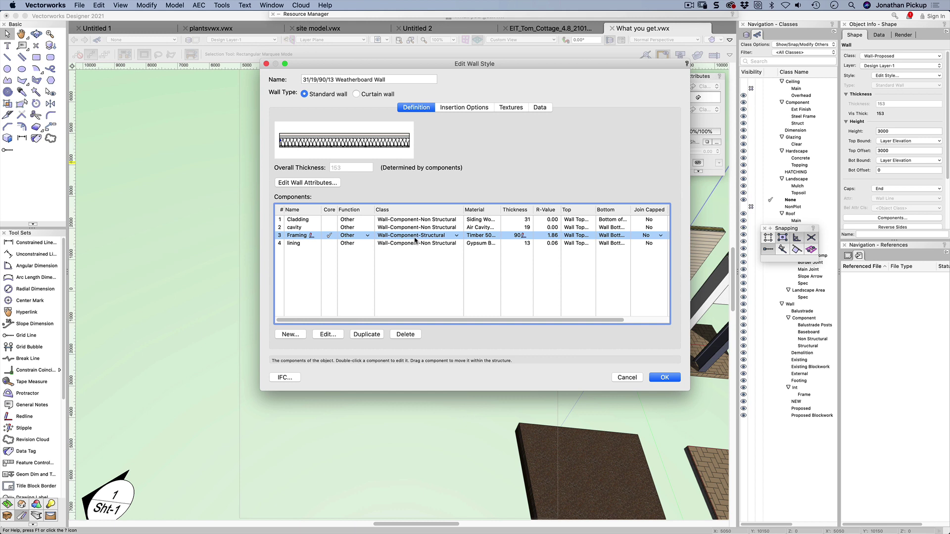
click(416, 244)
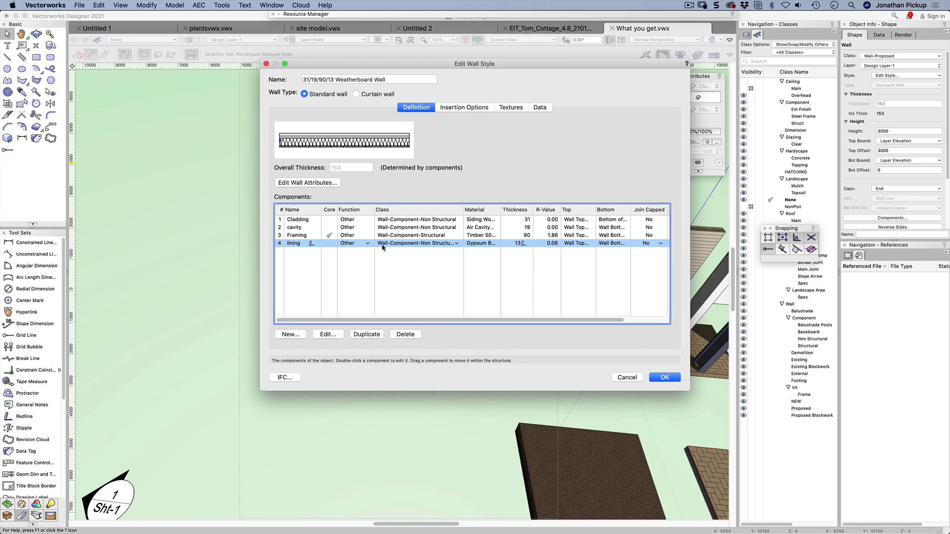
Inspect the material, hatch and texture settings of the lining, cavity and Cladding components, and save the wall style with center line replacement alignment
double_click(292, 243)
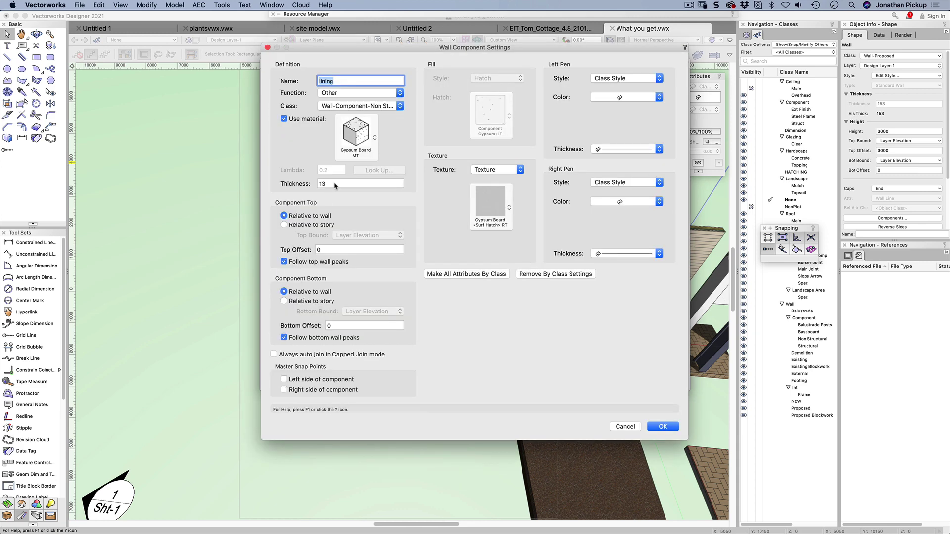
key(Escape)
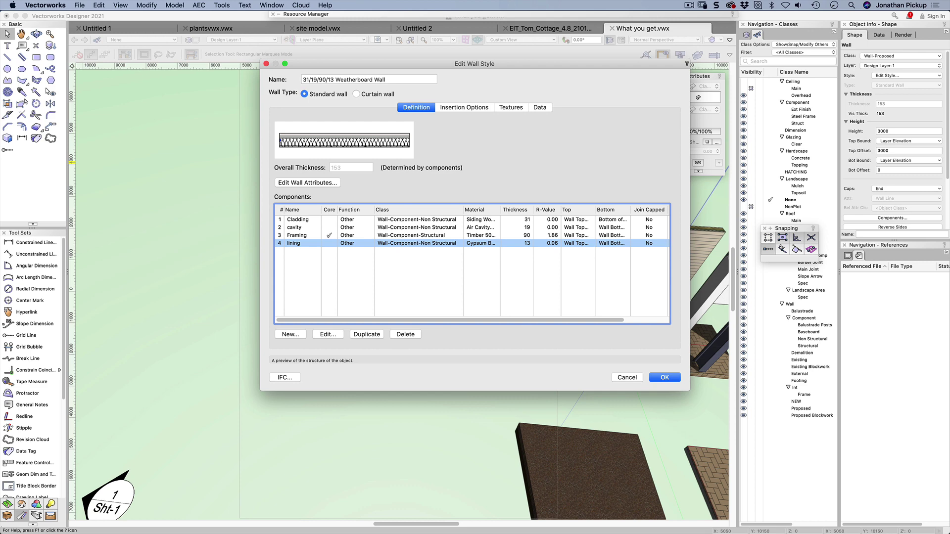
double_click(291, 228)
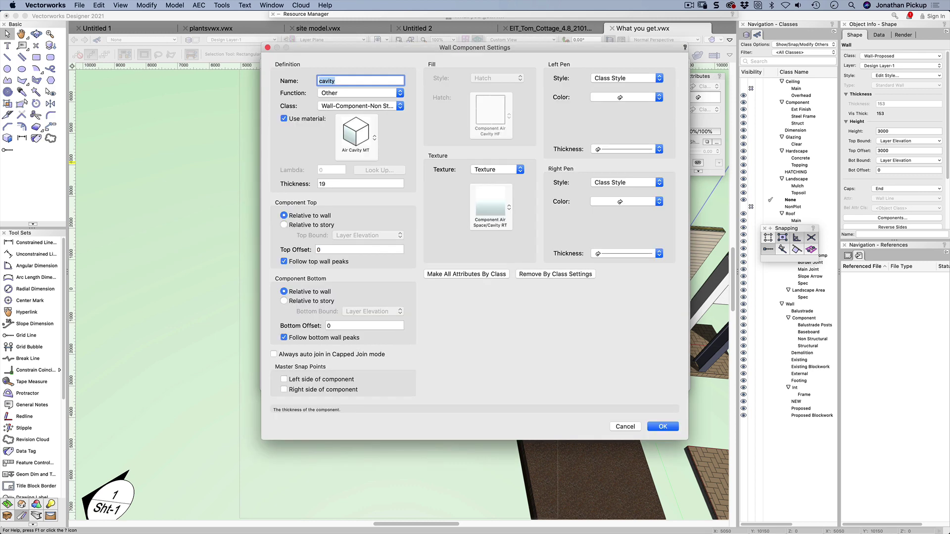
key(Return)
double_click(303, 220)
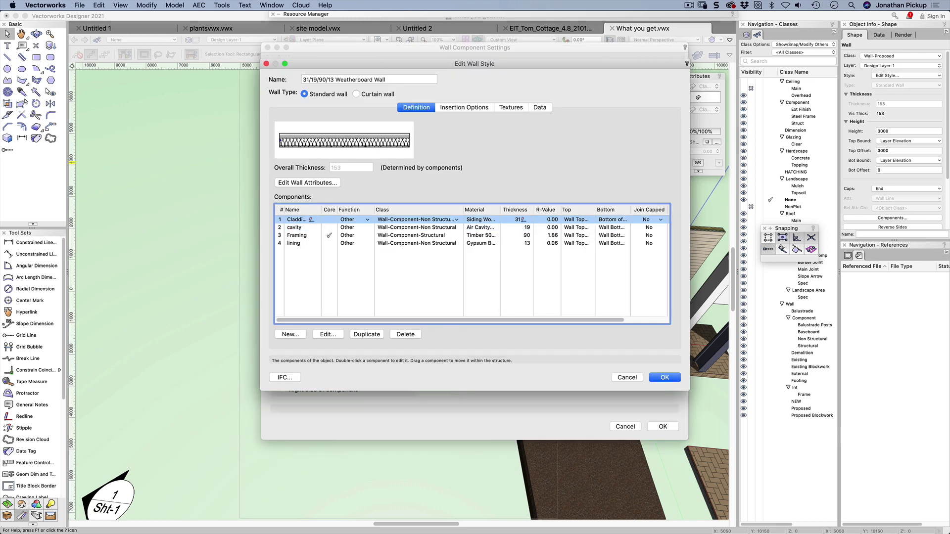
key(Return)
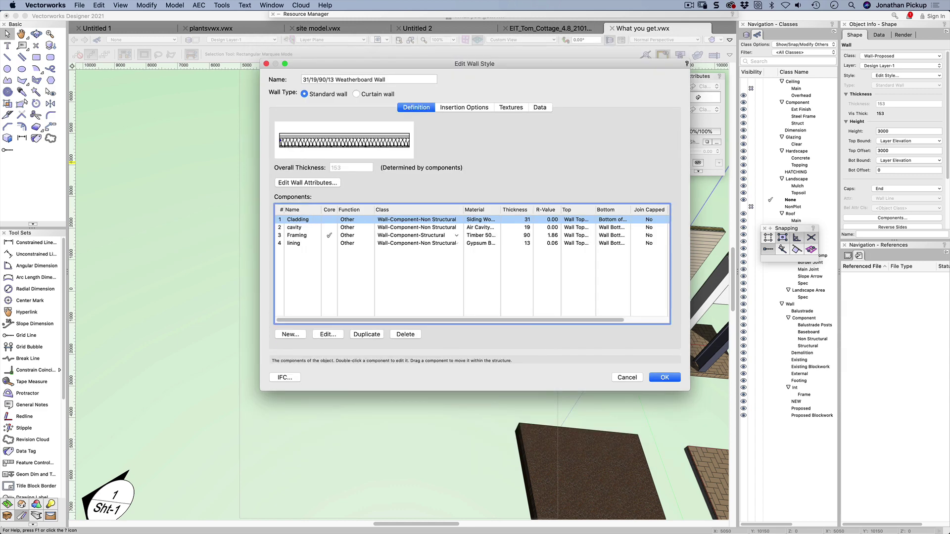
click(664, 377)
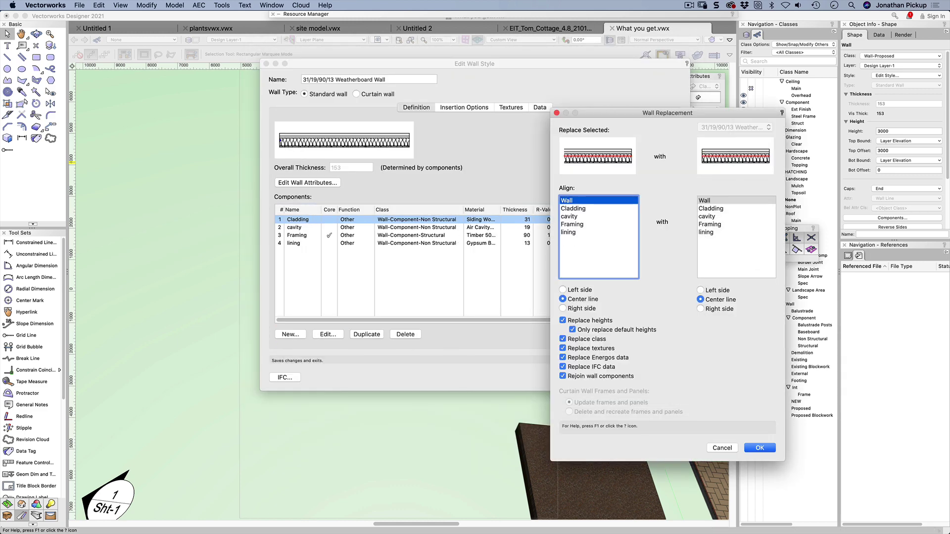
key(Return)
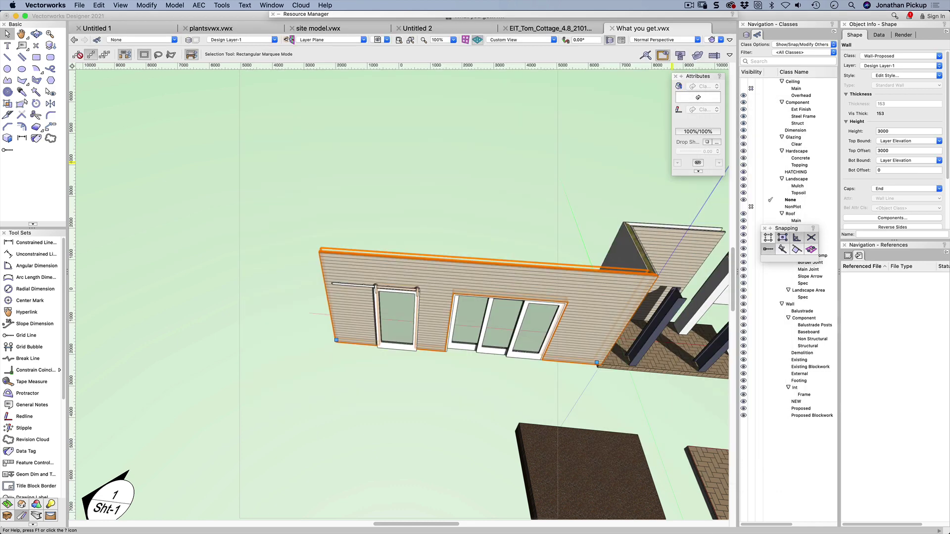
Examine the top edge of the weatherboard wall up close to see how each component's material is displayed in 3D
mouse_move(580, 273)
super+middle_down()
mouse_move(566, 288)
mouse_move(556, 197)
mouse_move(547, 213)
mouse_move(532, 201)
mouse_move(389, 211)
mouse_move(297, 180)
mouse_move(293, 161)
mouse_move(288, 215)
mouse_move(448, 186)
mouse_move(514, 240)
mouse_move(555, 316)
mouse_move(500, 238)
super+middle_up()
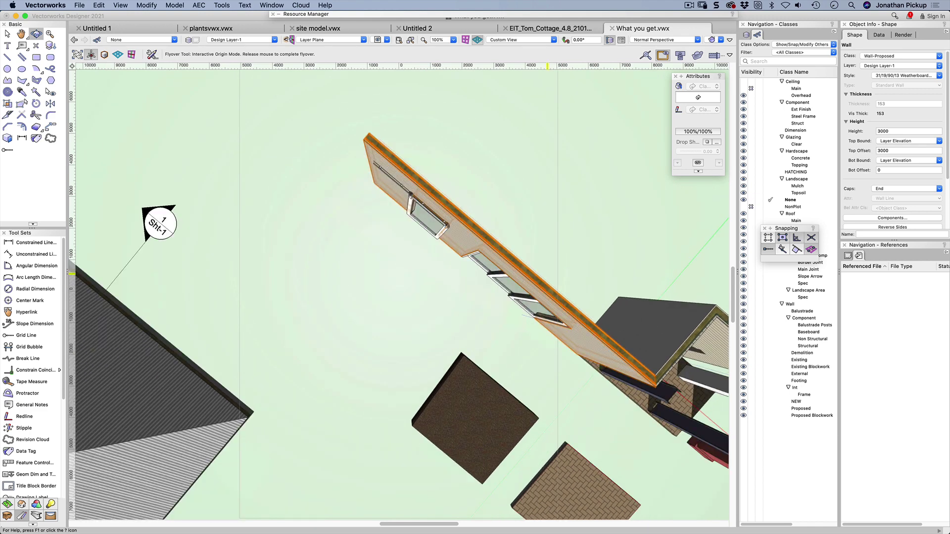
scroll(441, 202, up, 4)
scroll(398, 292, up, 4)
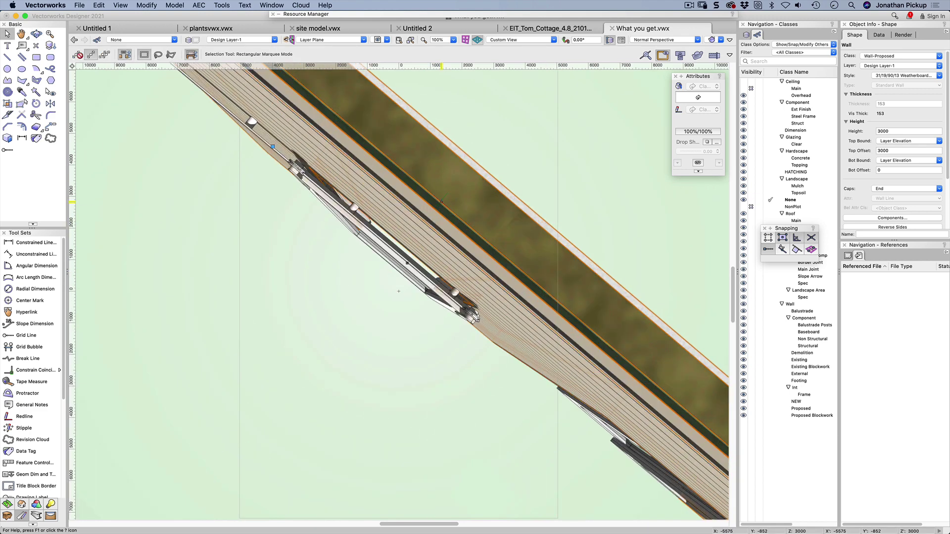
scroll(398, 291, down, 6)
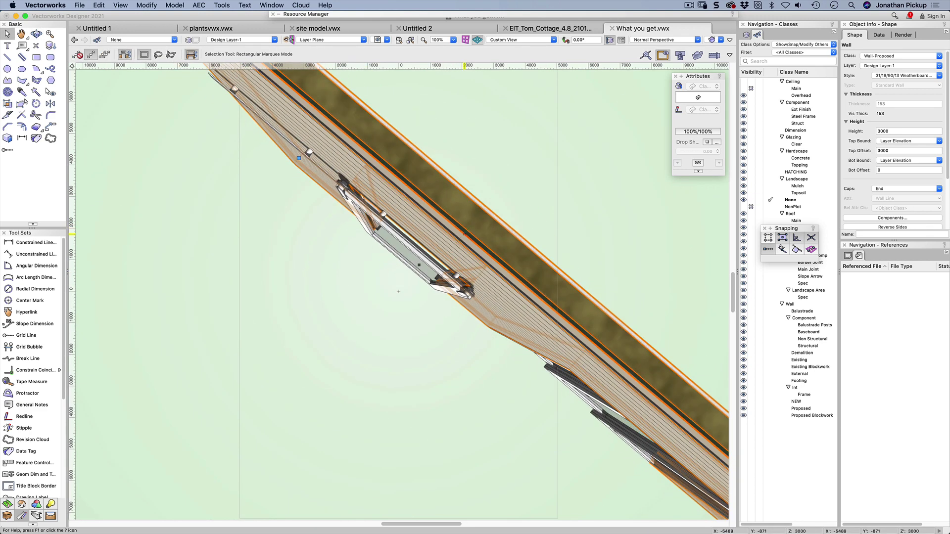
middle_drag(399, 292, 509, 227)
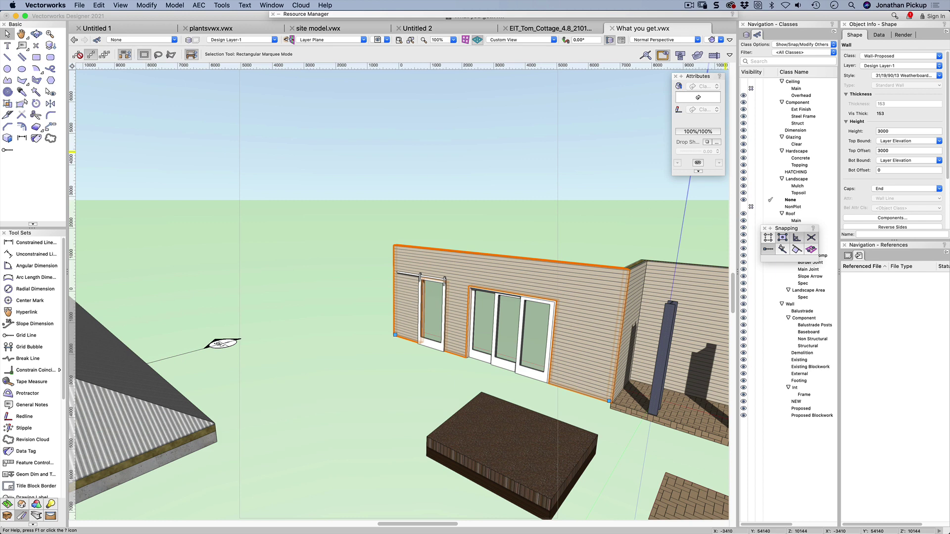
Close the Snapping palette, hide the Non Structural wall component class to expose the framing, and show the class again
click(764, 227)
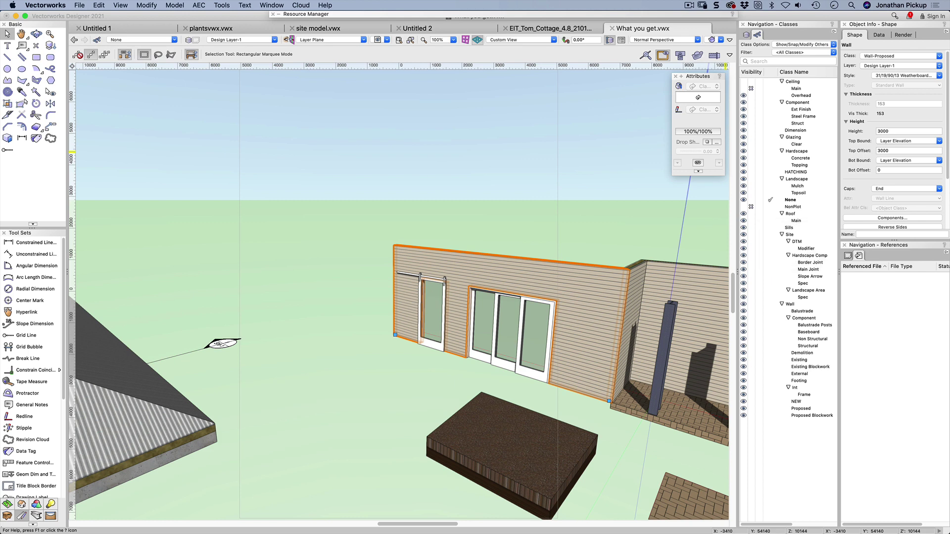
click(751, 339)
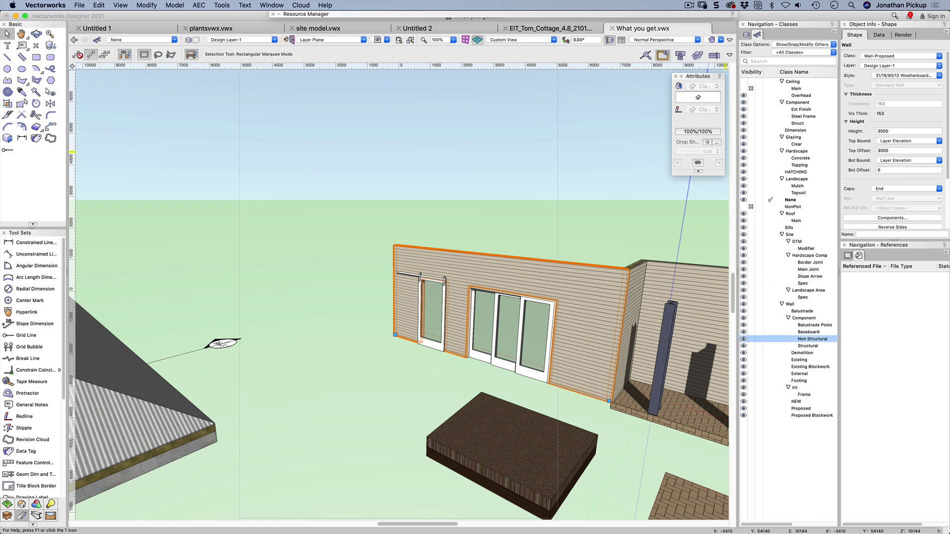
click(512, 311)
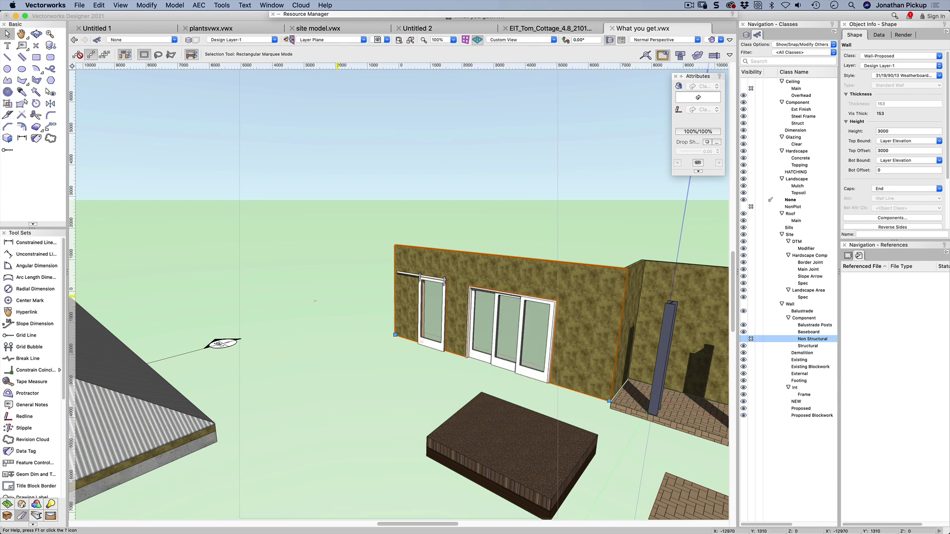
scroll(388, 291, down, 2)
super+middle_drag(388, 290, 726, 354)
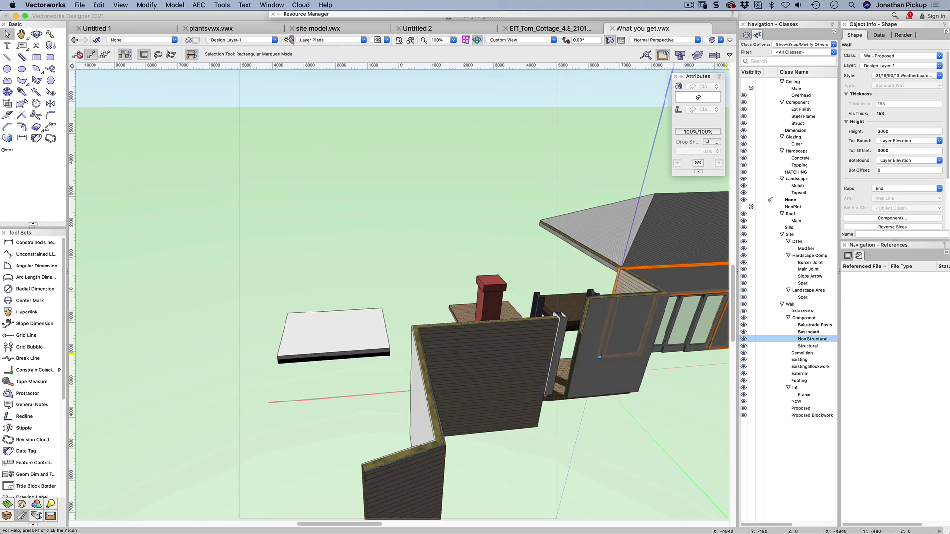
Hide and restore the Structural wall component class, and do the same with the Non Structural class to compare the walls
click(750, 346)
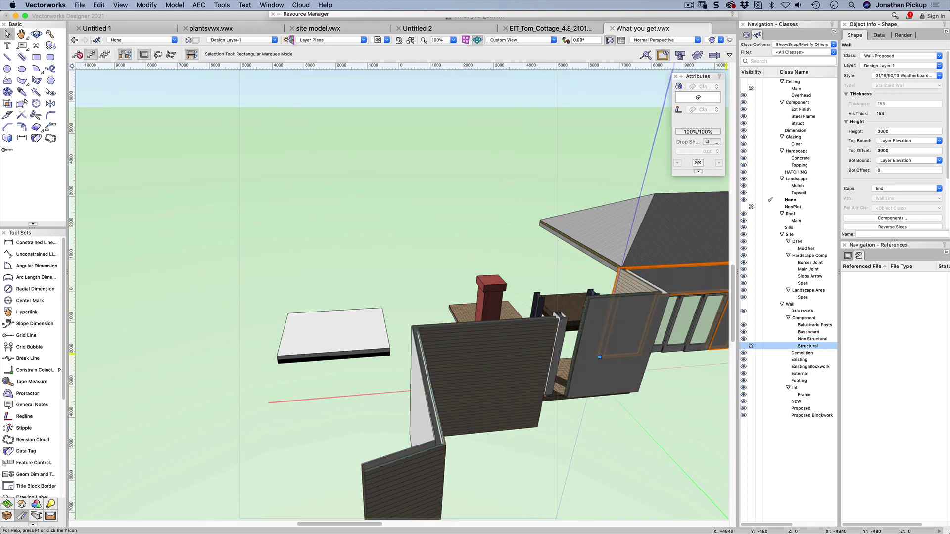
click(743, 346)
click(750, 339)
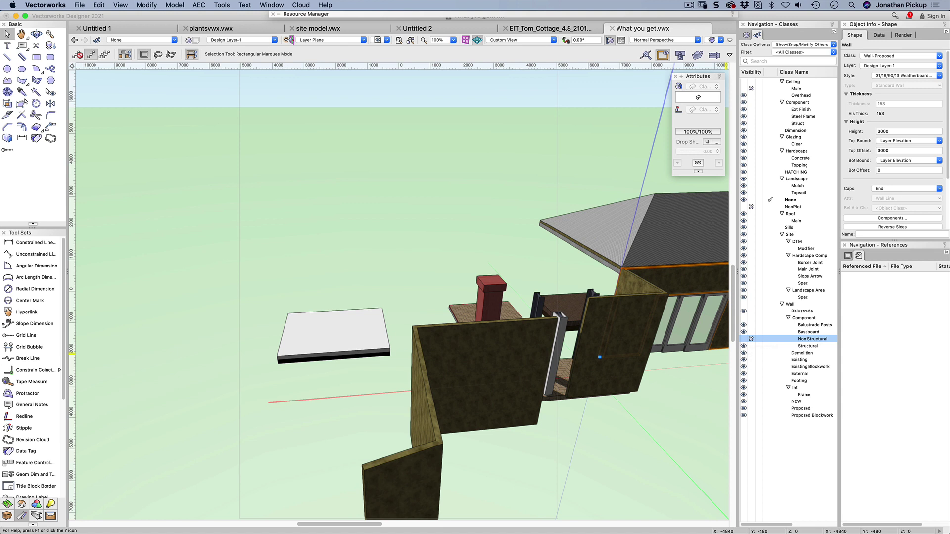
click(426, 336)
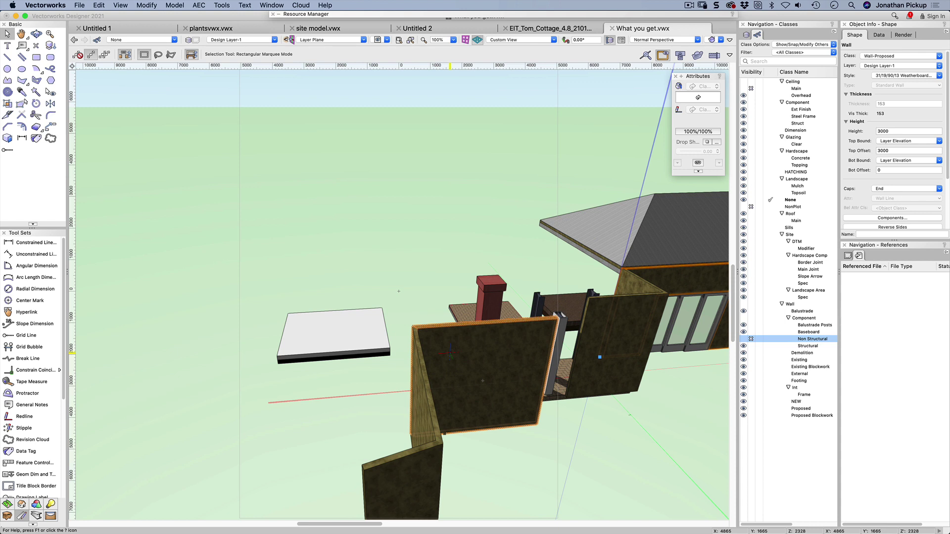
key(Escape)
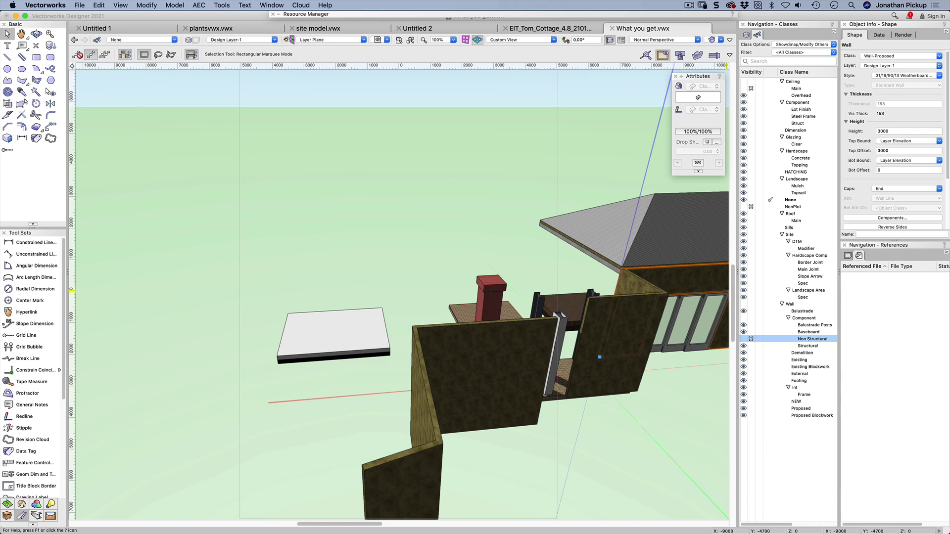
click(744, 339)
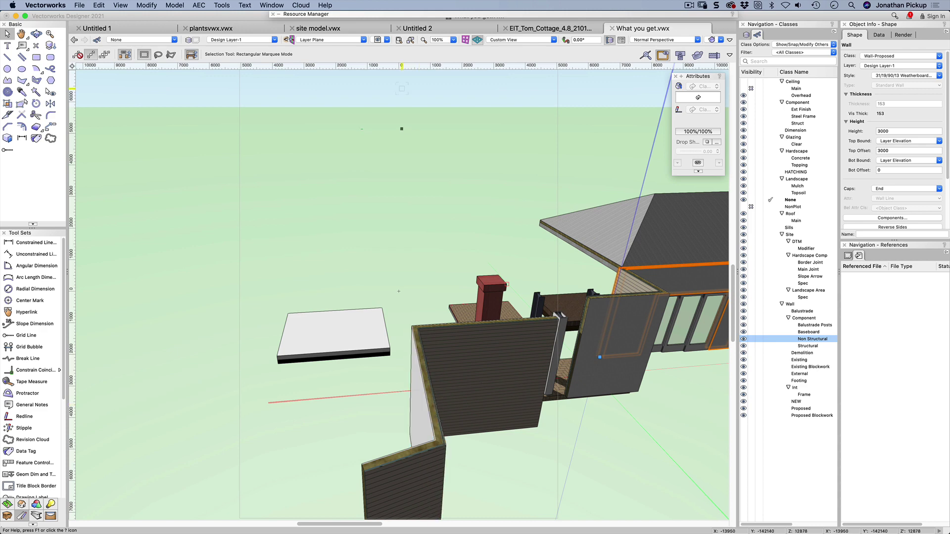
Select the red column beside the weatherboard walls and review its shape properties
key(super+1)
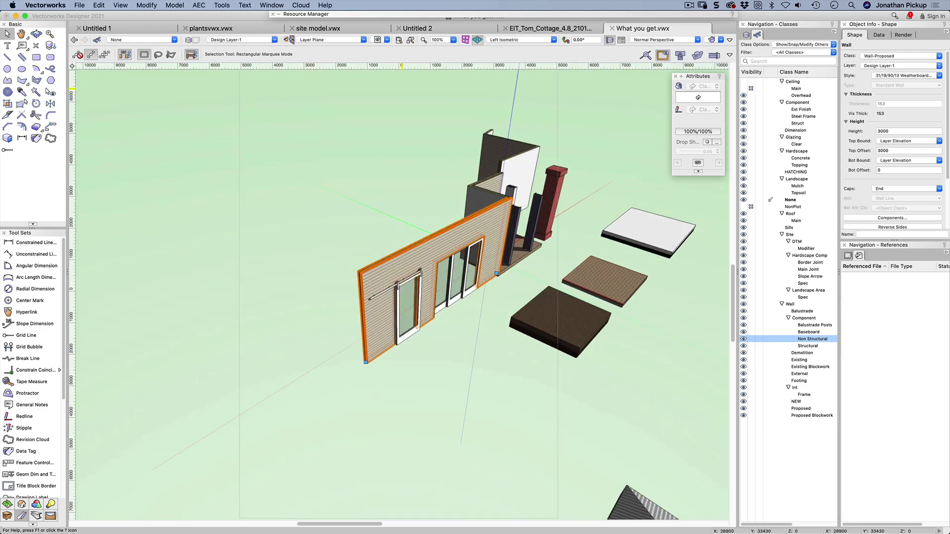
key(shift+c)
drag(544, 252, 399, 241)
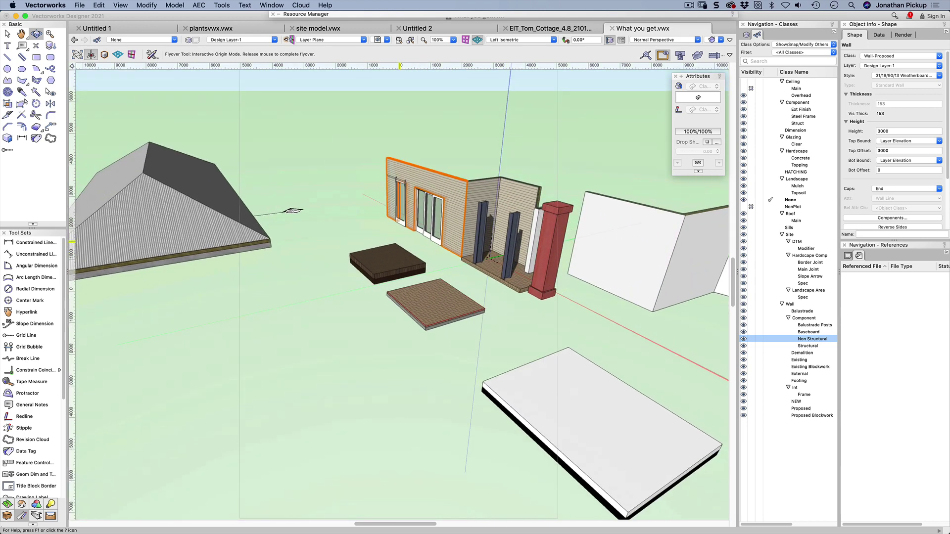
key(x)
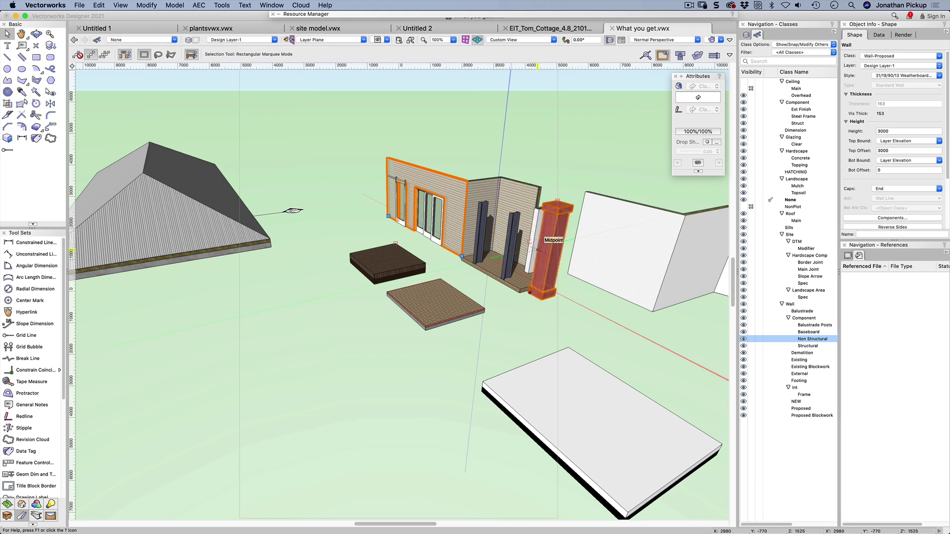
click(535, 248)
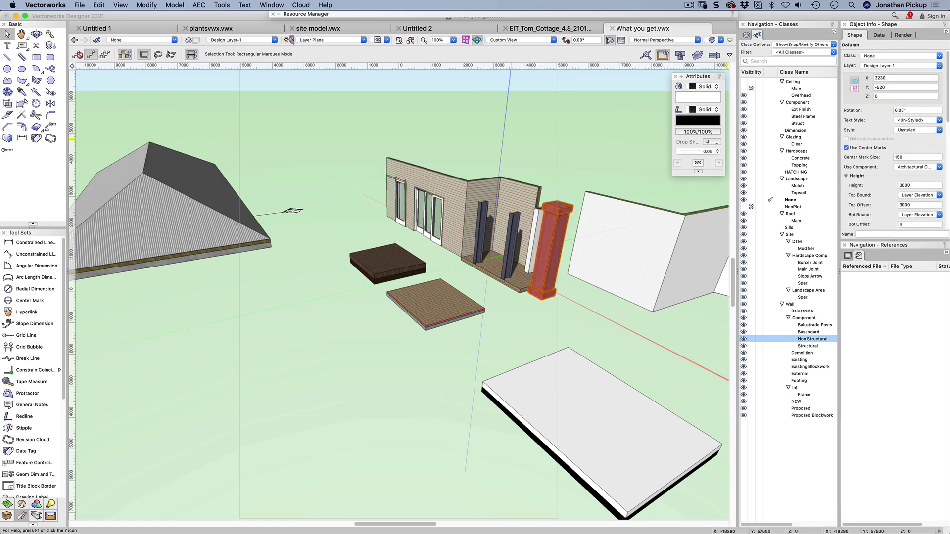
scroll(893, 138, down, 5)
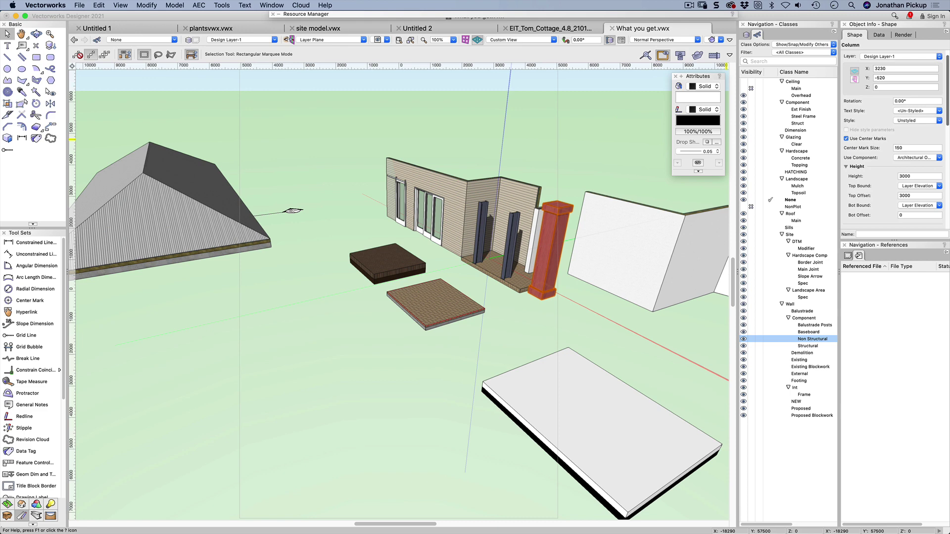
Review the red column's class and material settings for its shaft, capital, base and architectural and structural components
scroll(893, 139, down, 5)
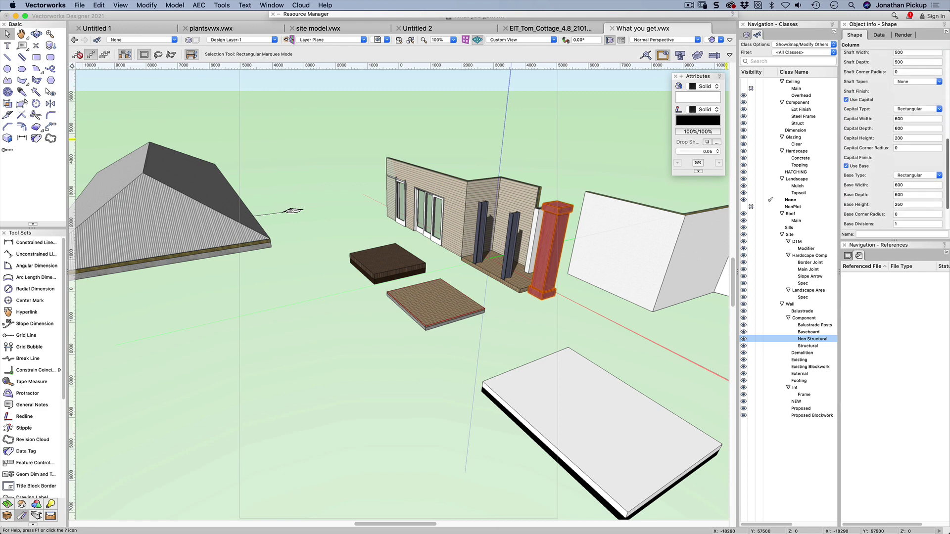
click(893, 223)
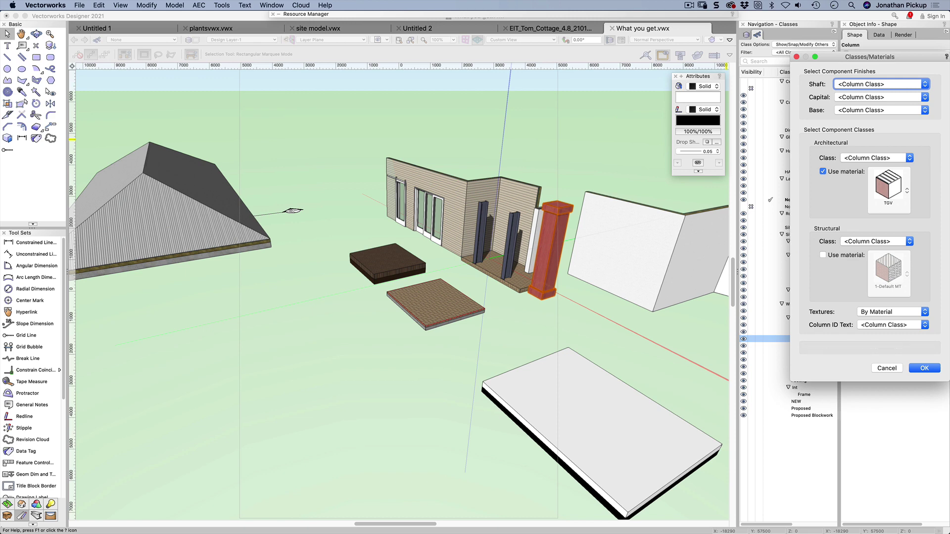
click(924, 368)
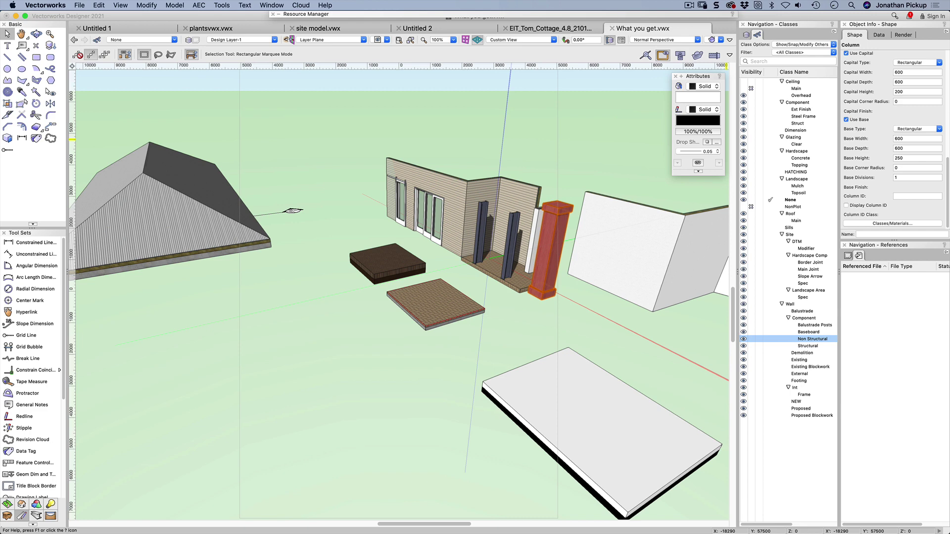
Recheck the column's shape properties and look through the classes available for its shaft and capital finishes
scroll(893, 139, up, 10)
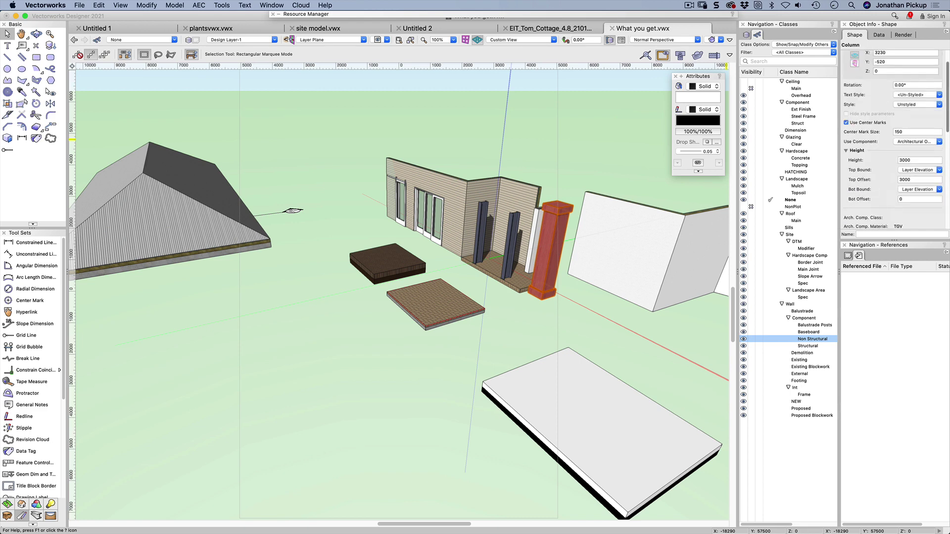
scroll(893, 138, down, 10)
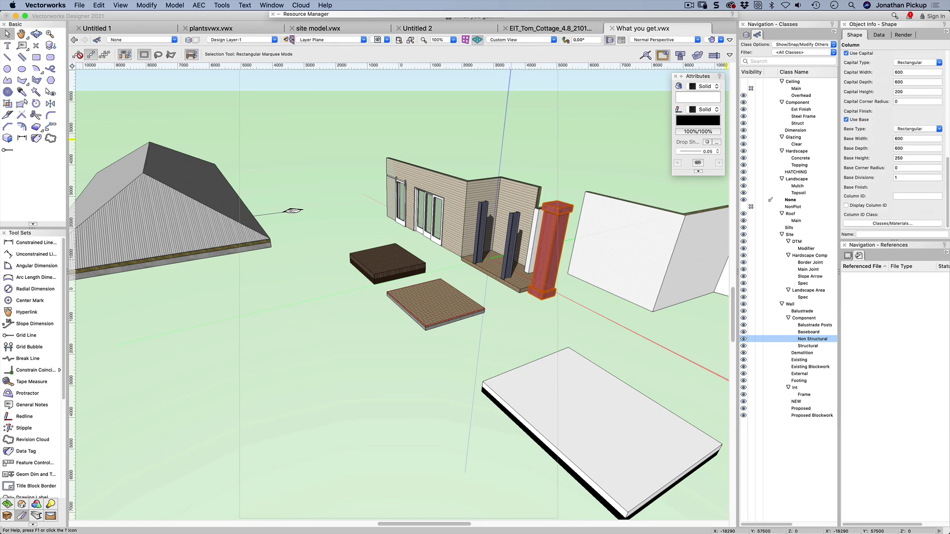
click(893, 223)
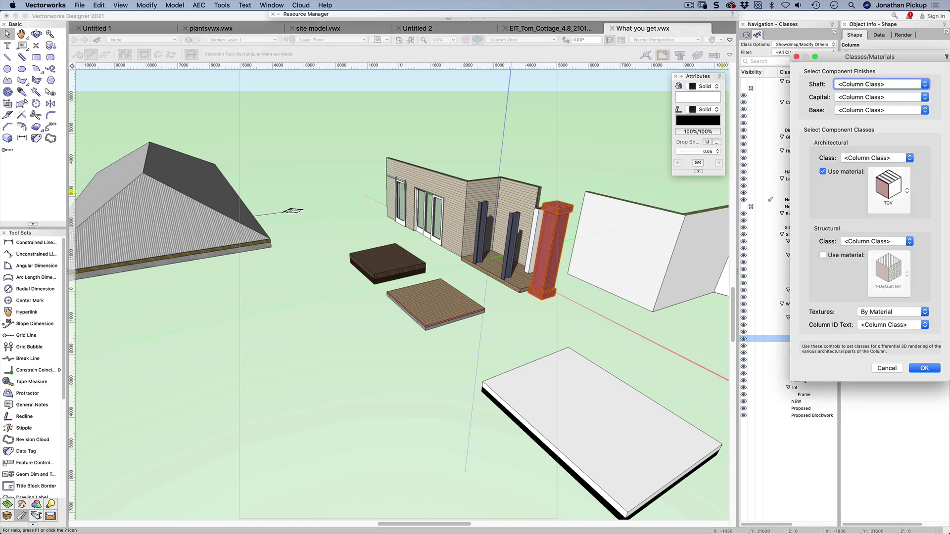
click(880, 97)
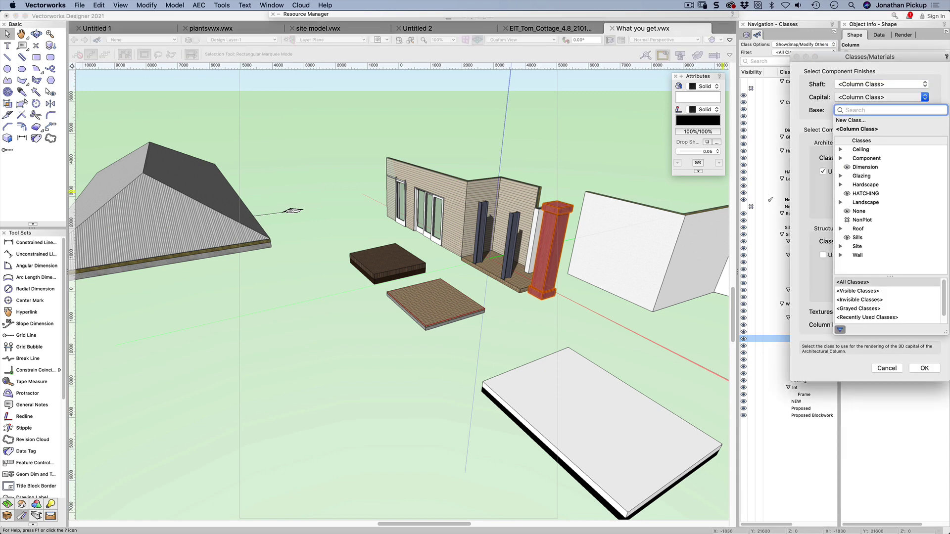
click(859, 84)
click(857, 98)
click(851, 84)
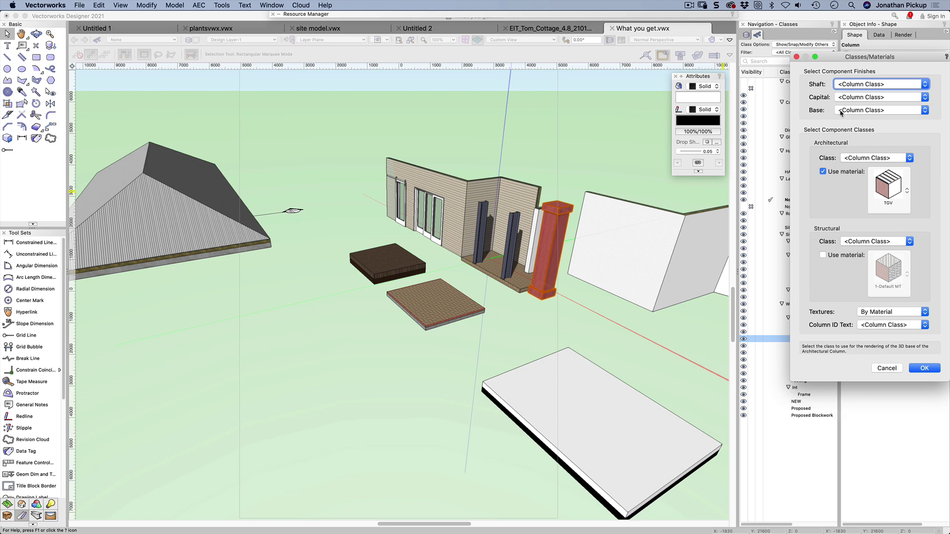
key(Return)
Inspect the white slab's component list and the settings of its first component, leaving both unchanged
click(517, 380)
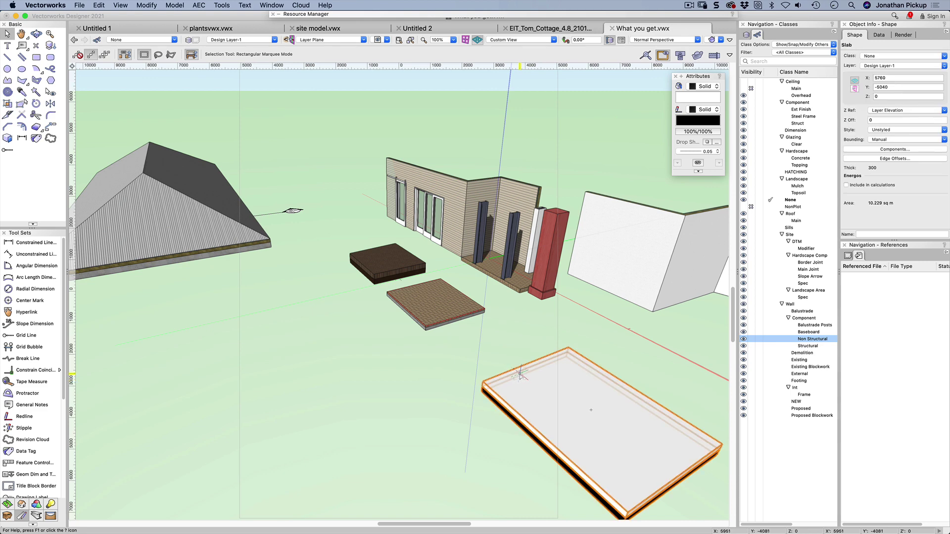
click(871, 150)
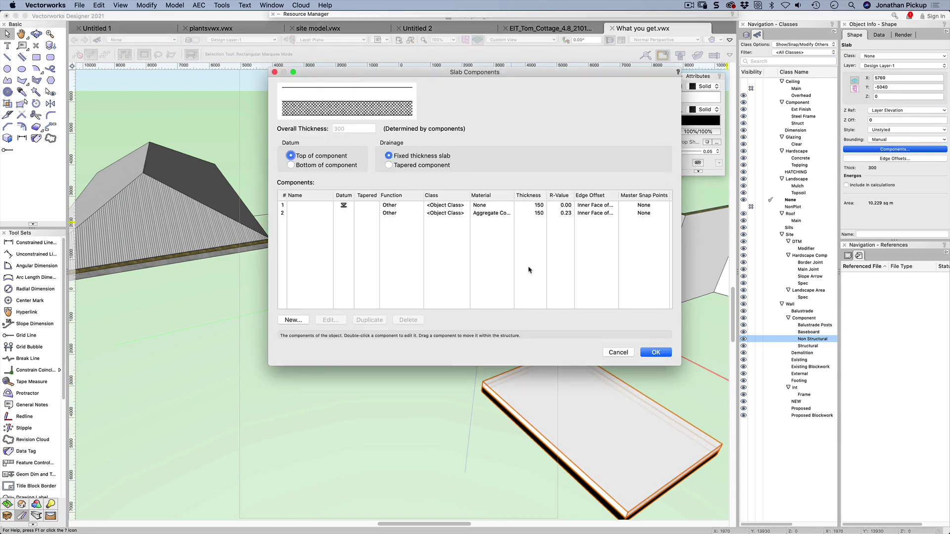
click(389, 205)
click(393, 206)
click(371, 217)
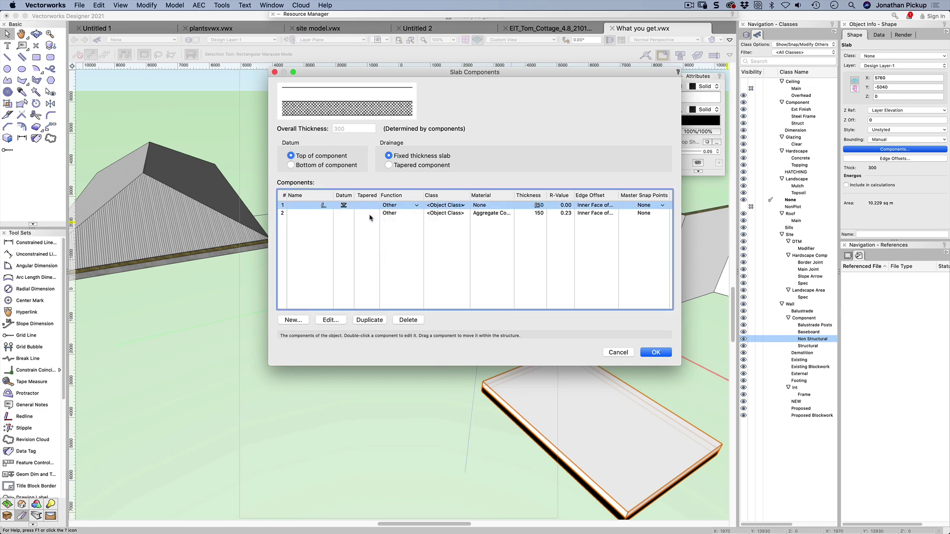
click(330, 320)
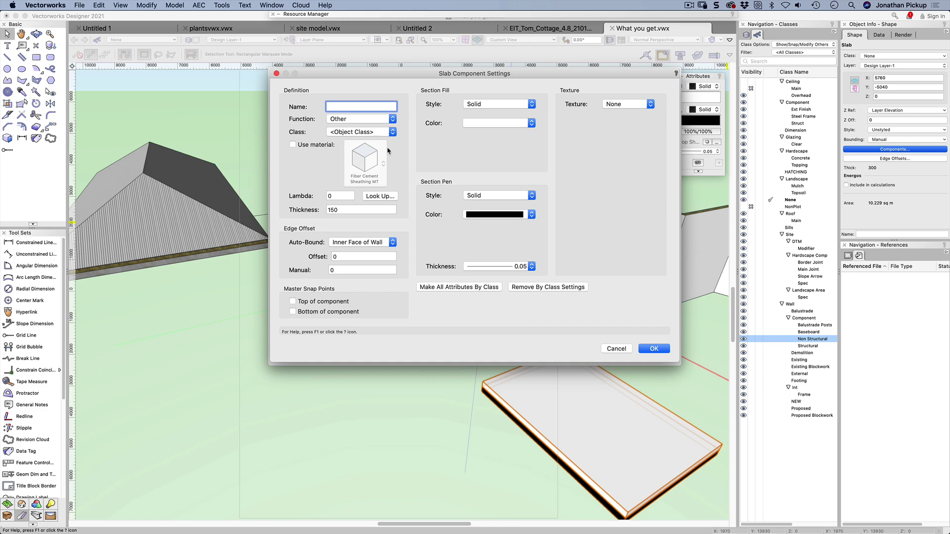
key(Escape)
key(Escape)
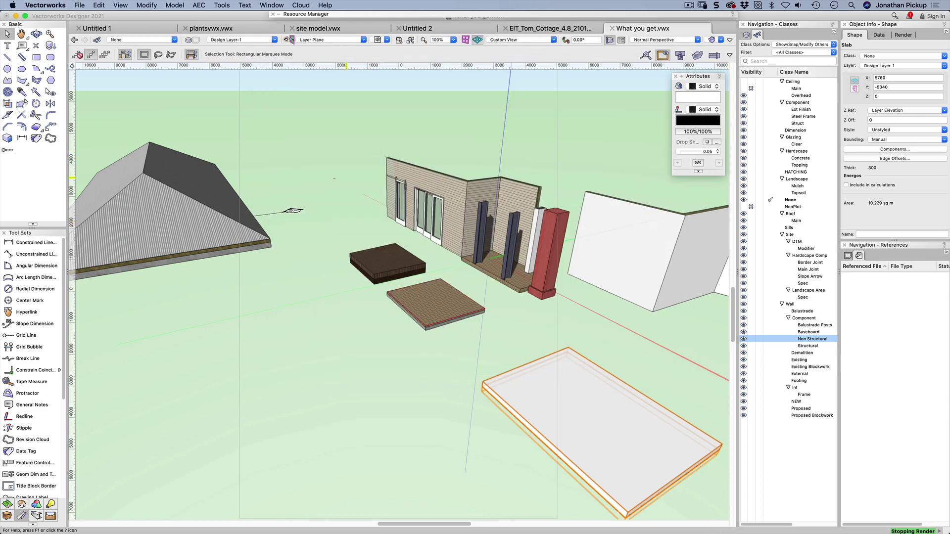
Select the hip roof
click(229, 224)
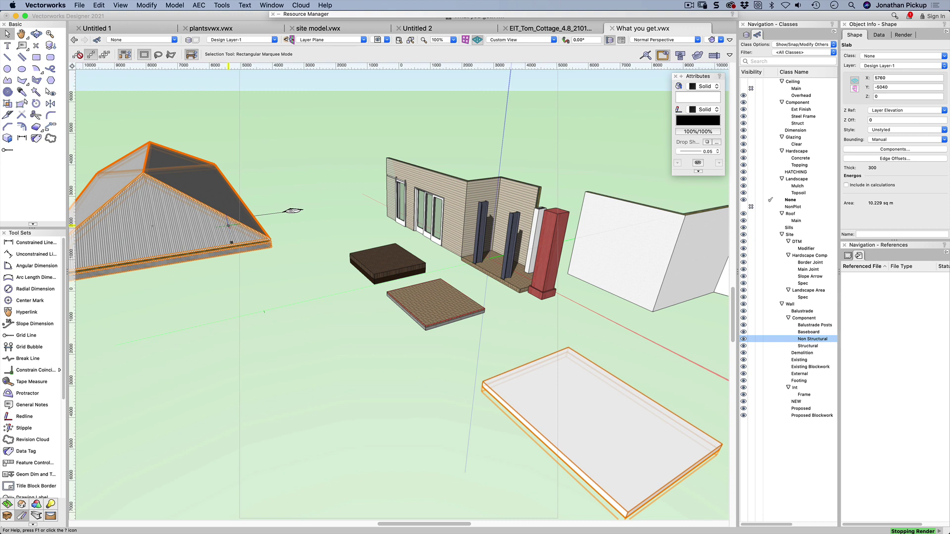